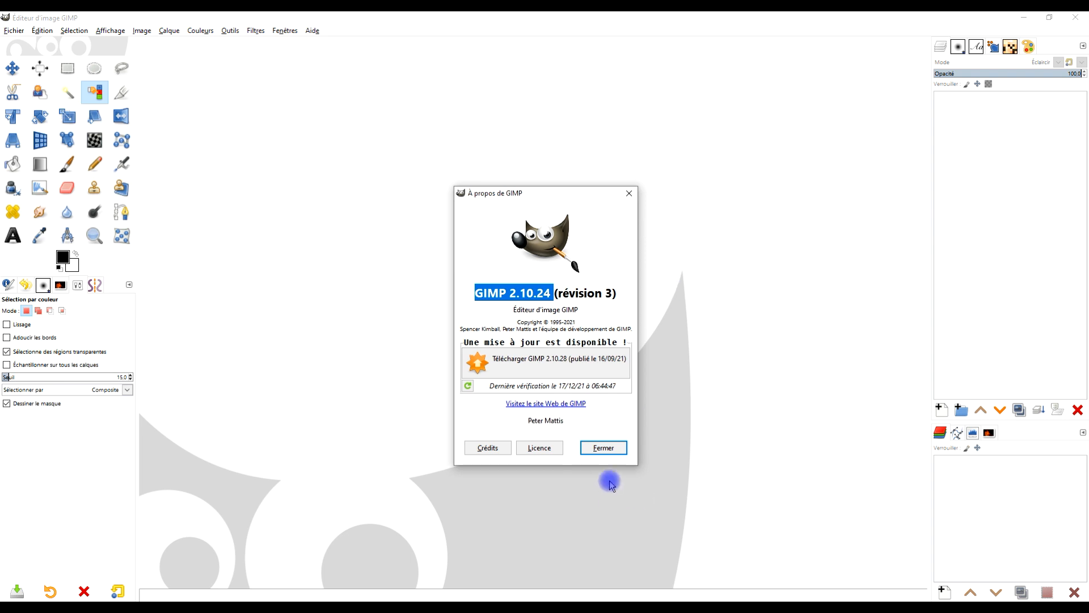
# Switch to the browser, open the 1920×1280 version of the Christmas ornament photo on Pixabay, and copy the image.
pyautogui.click(67, 610)
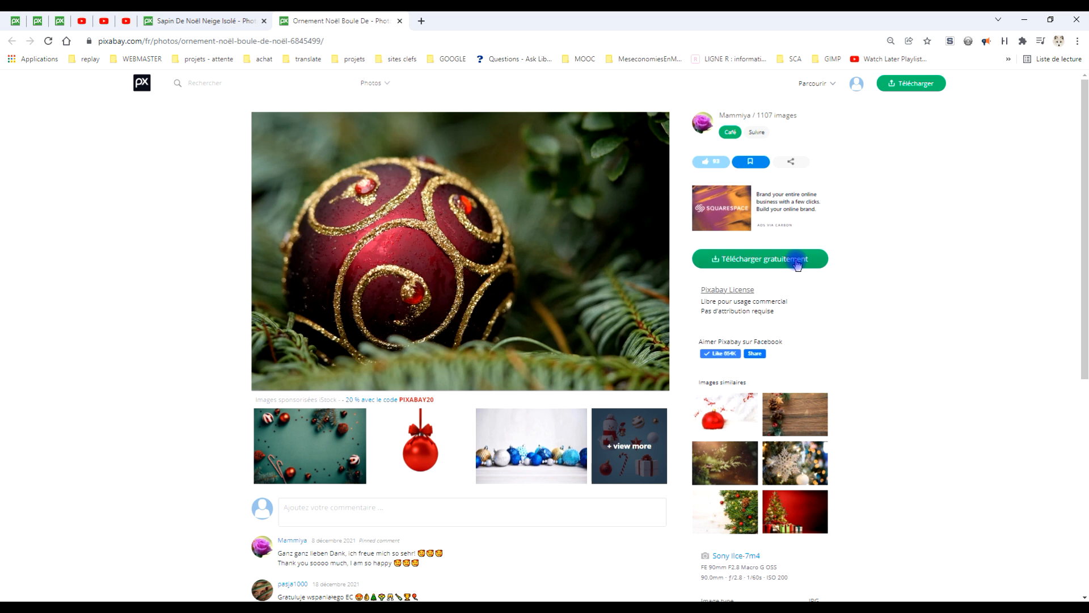
pyautogui.click(737, 260)
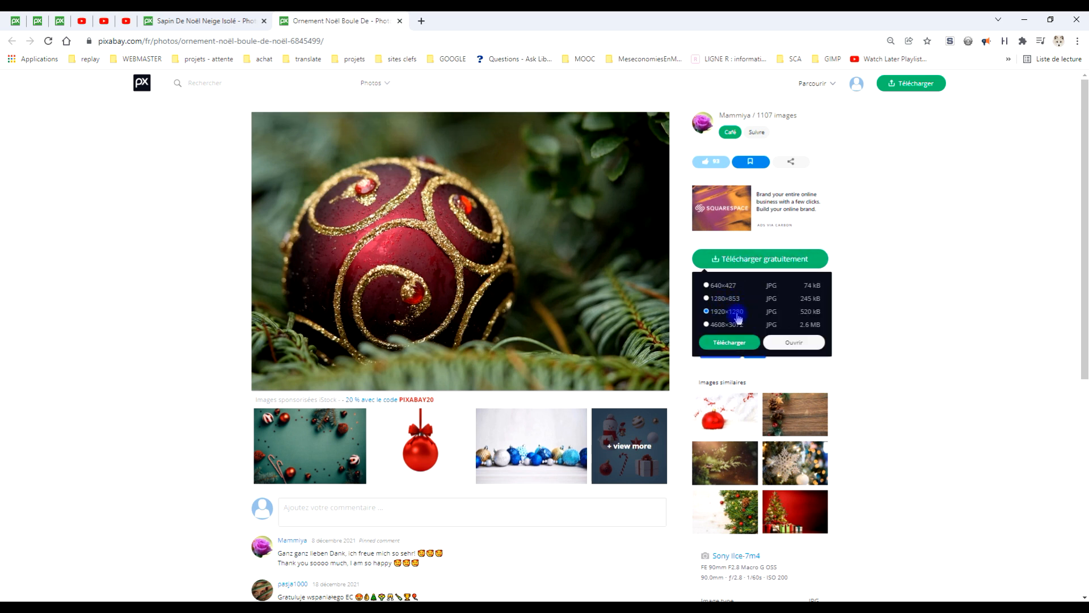
pyautogui.click(791, 342)
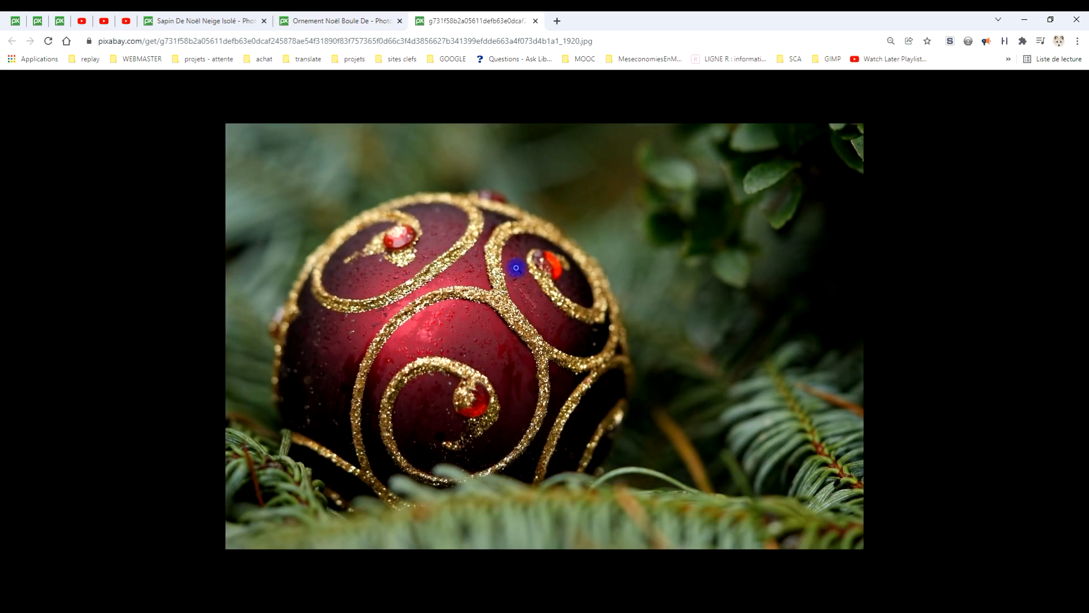
pyautogui.rightClick(519, 236)
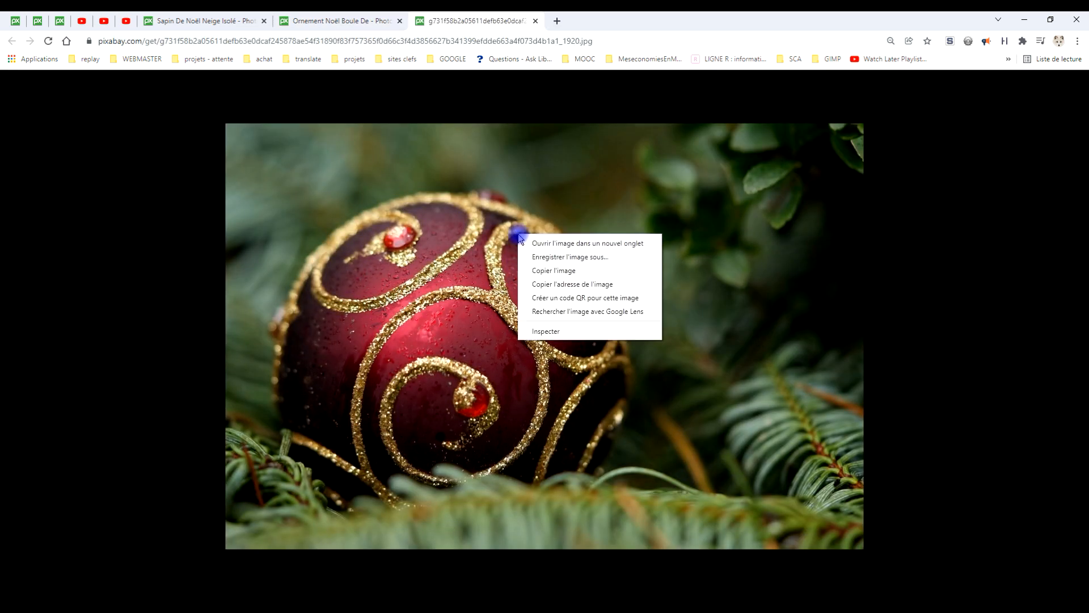
pyautogui.click(553, 270)
# Switch to GIMP and paste the copied photo as a new image.
pyautogui.click(237, 599)
pyautogui.click(42, 30)
pyautogui.moveTo(147, 165)
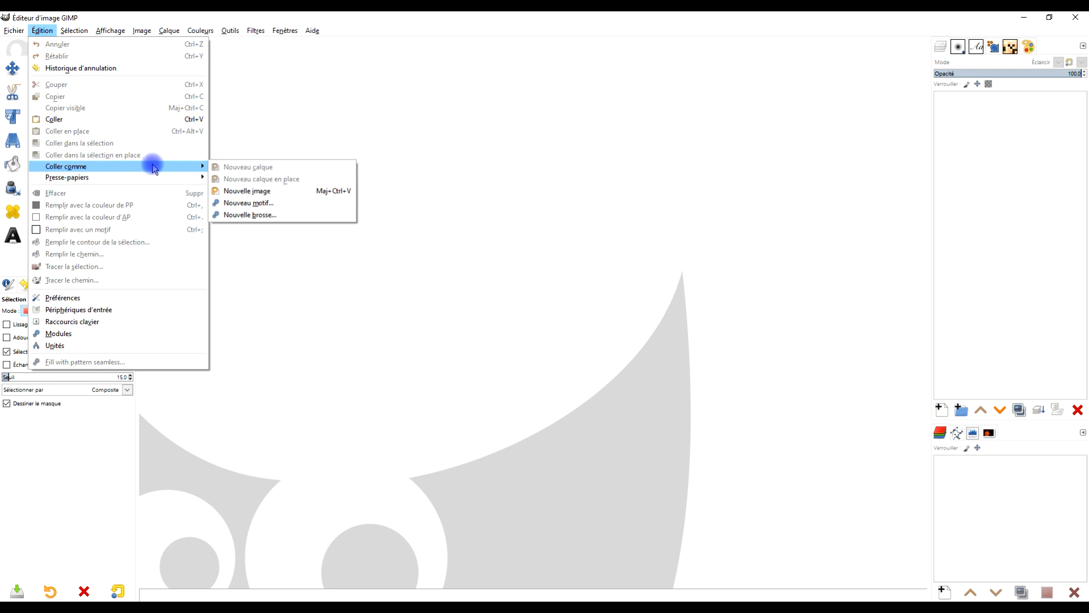
pyautogui.click(274, 190)
# Rename the photo layer to "original" and lock its pixels and its position and size.
pyautogui.doubleClick(1031, 101)
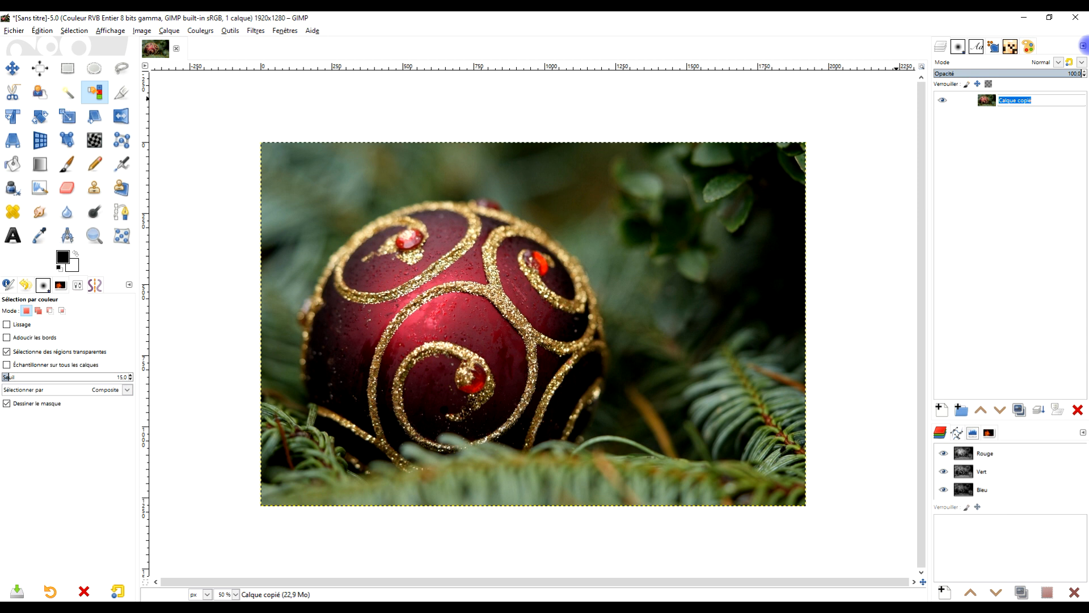
pyautogui.write('original')
pyautogui.press('Return')
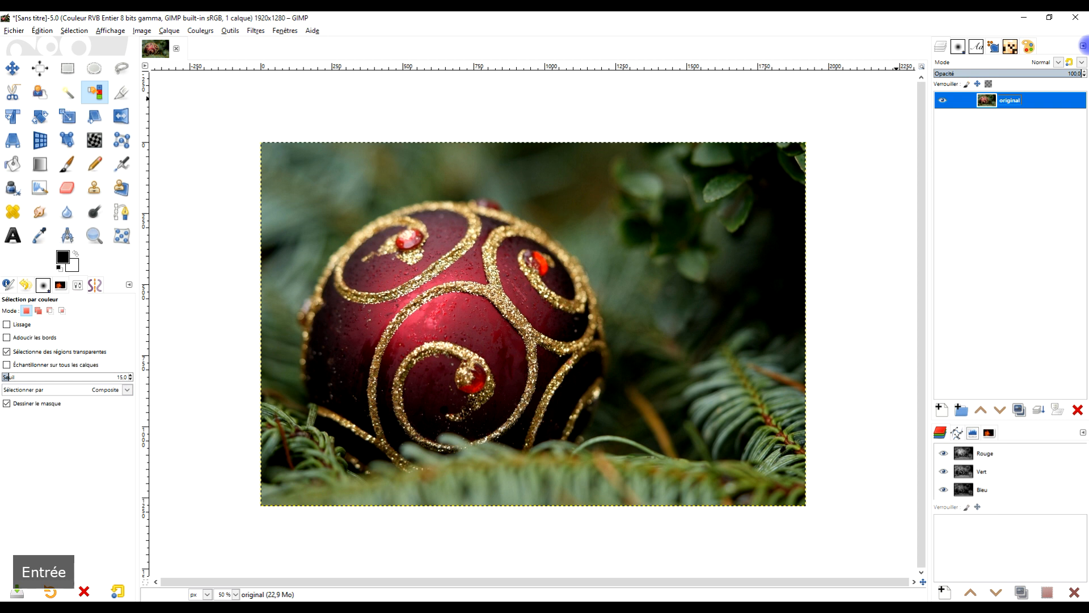
pyautogui.click(967, 85)
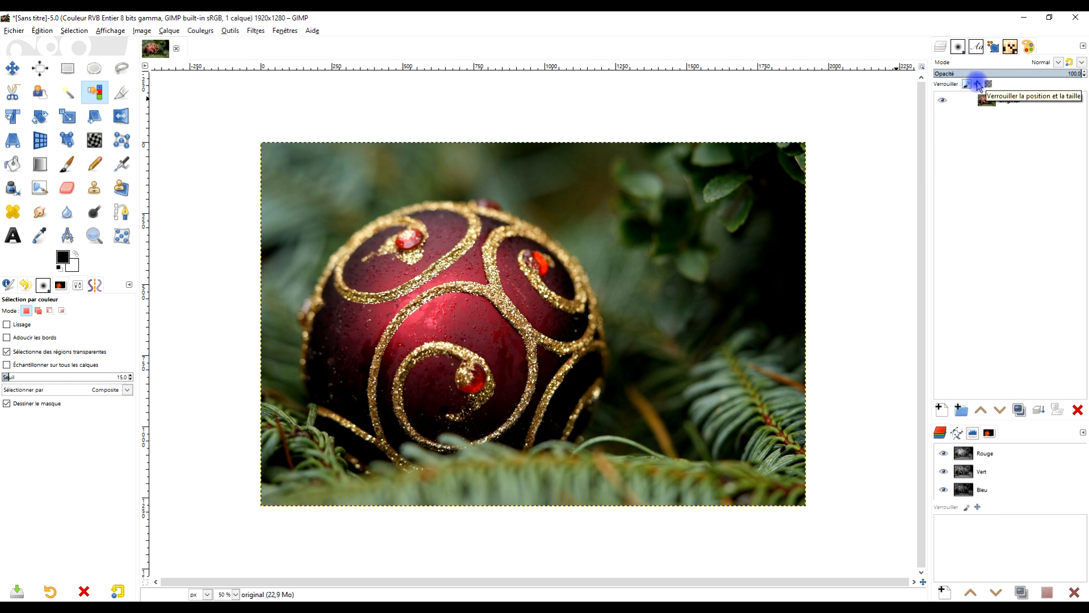
pyautogui.click(977, 84)
# Add a new transparent 1920 × 1280 px layer named "éclats".
pyautogui.click(939, 409)
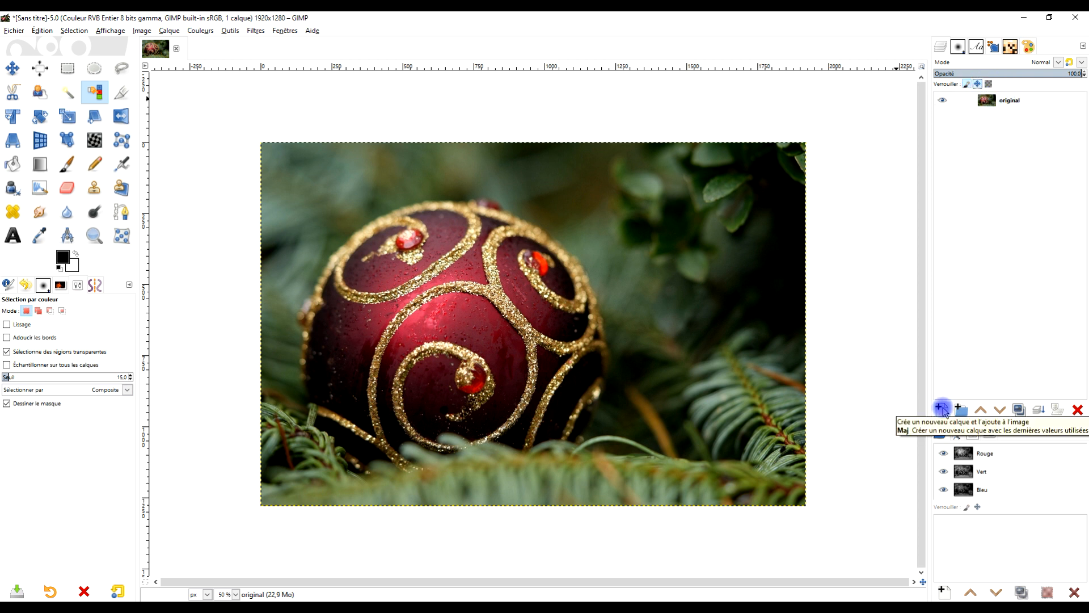
pyautogui.click(942, 409)
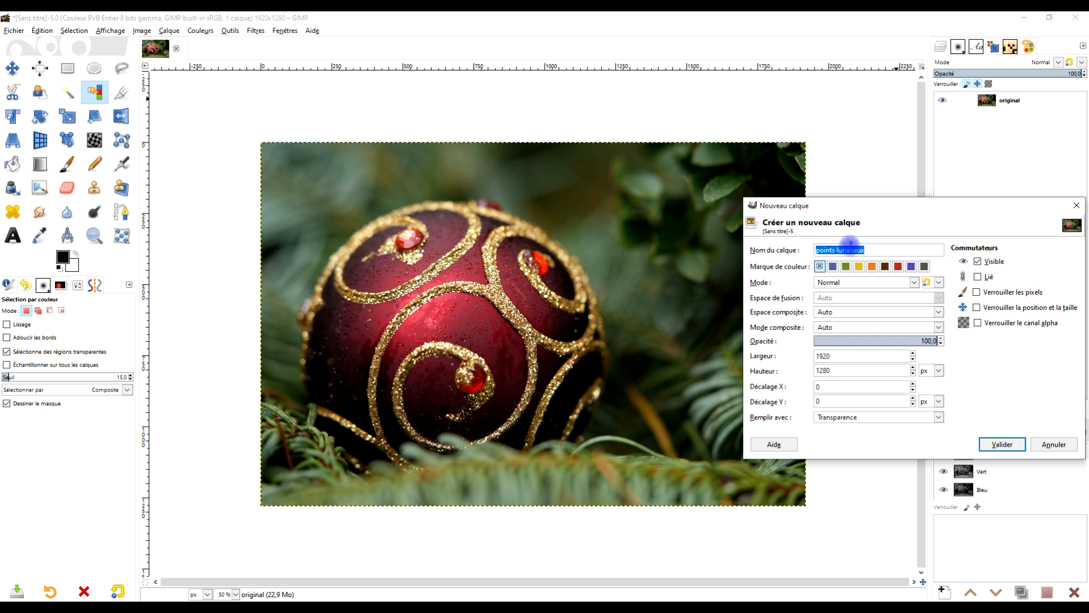
pyautogui.click(861, 252)
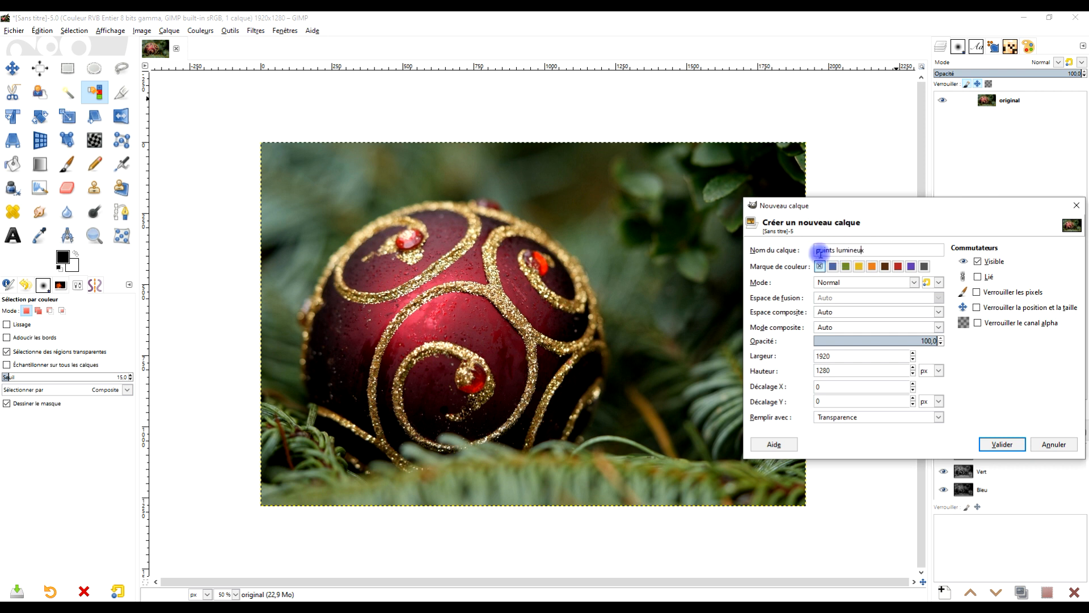
pyautogui.tripleClick(881, 248)
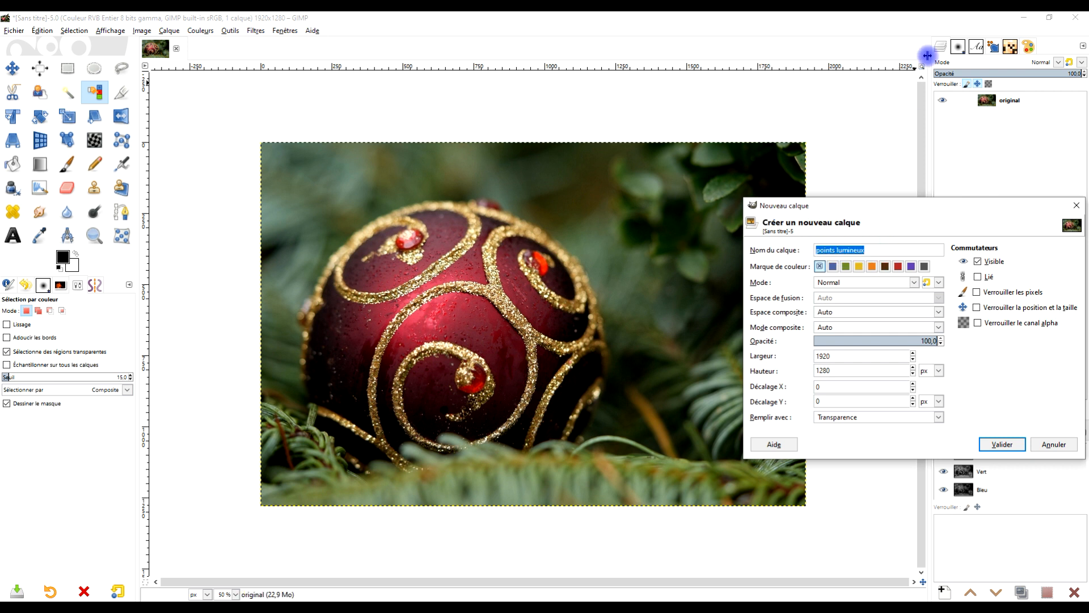
pyautogui.write('éclats')
pyautogui.click(1015, 443)
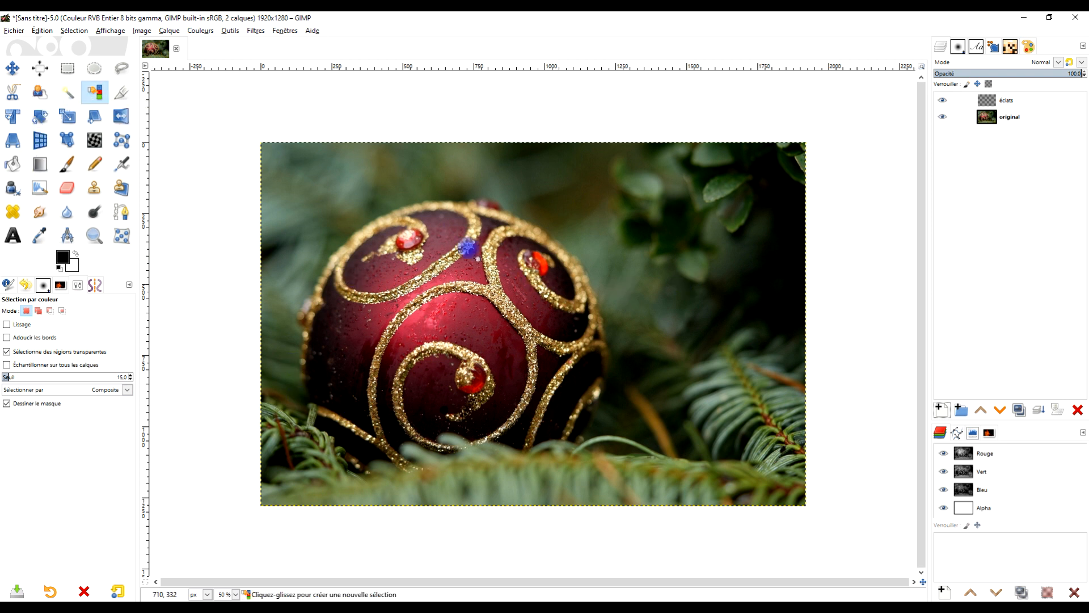
# Select the ball's gold glitter by colour on the original layer, with the selection criterion set to Teinte TSV.
pyautogui.scroll(1, 476, 241)
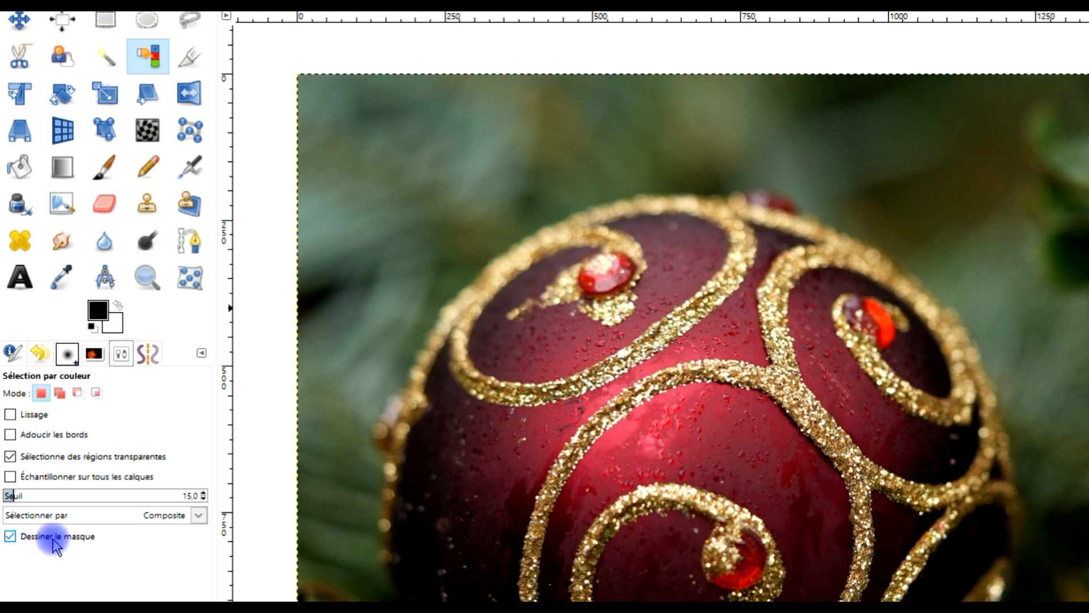
pyautogui.click(131, 515)
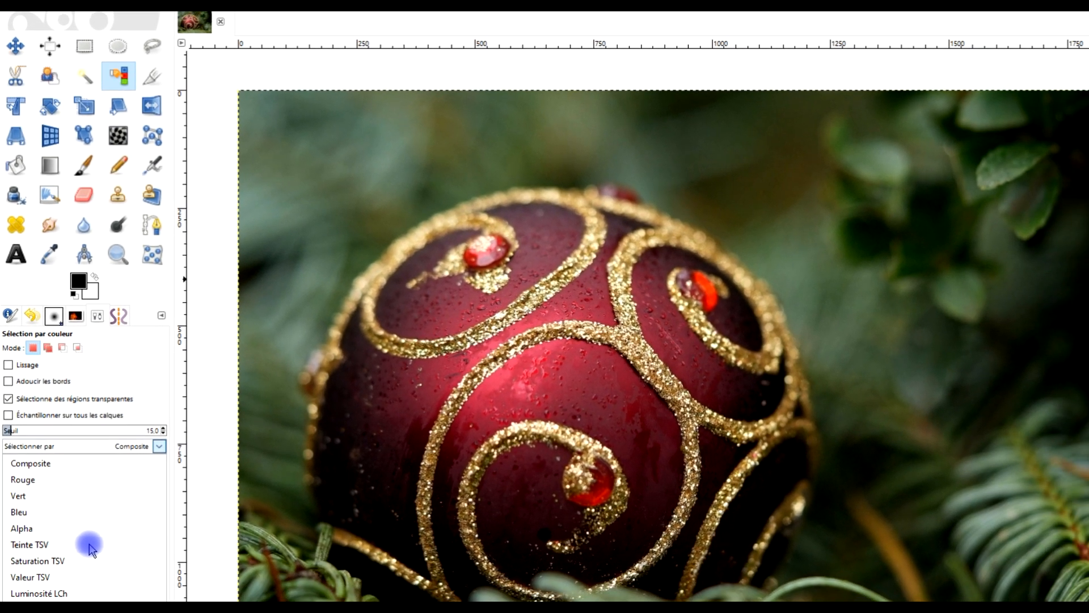
pyautogui.click(114, 612)
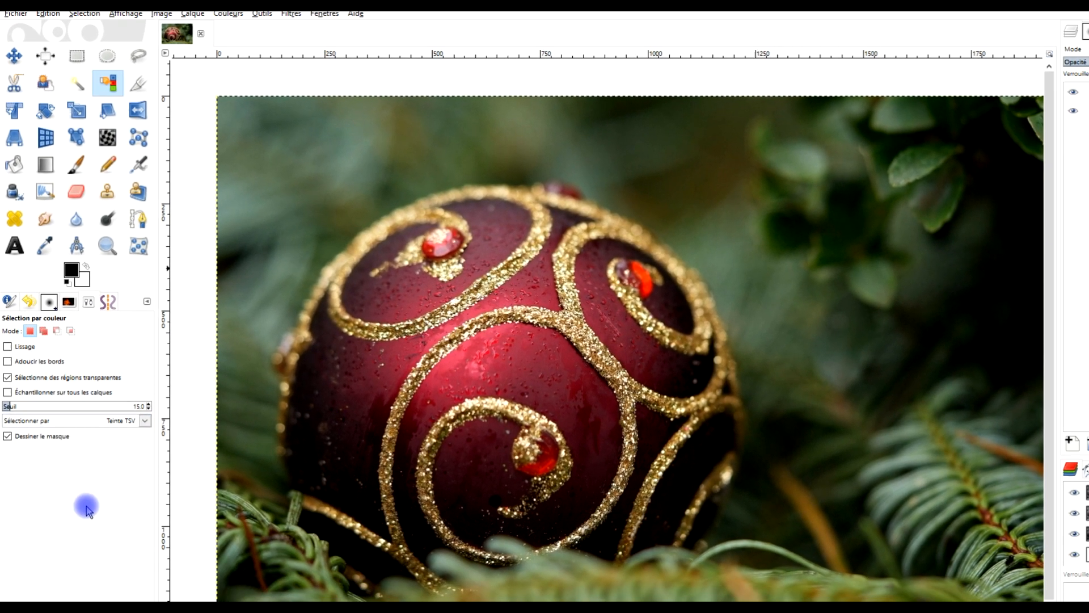
pyautogui.click(1050, 117)
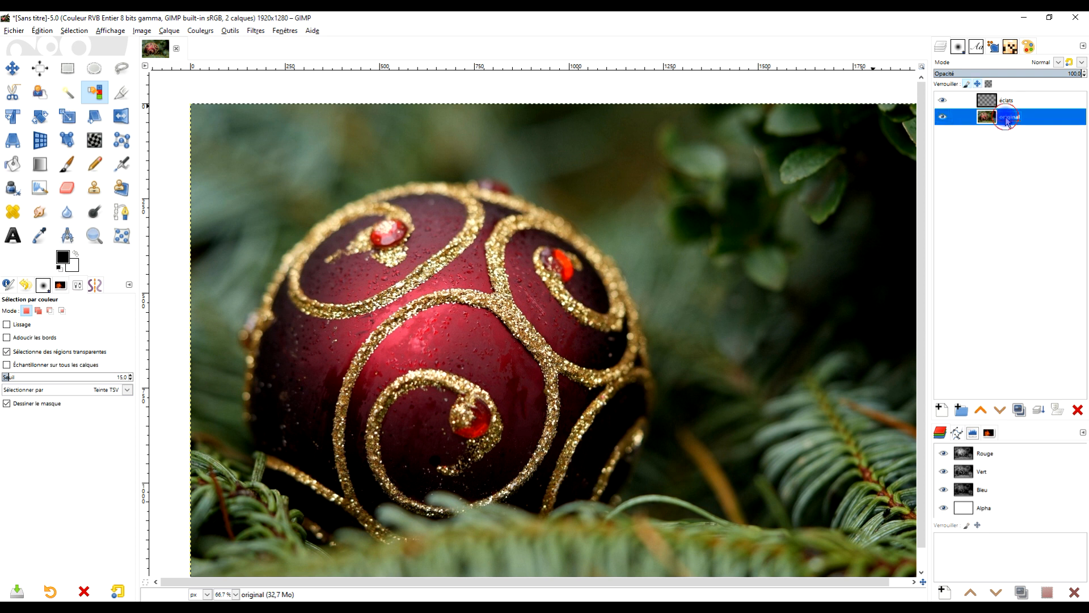
pyautogui.click(419, 273)
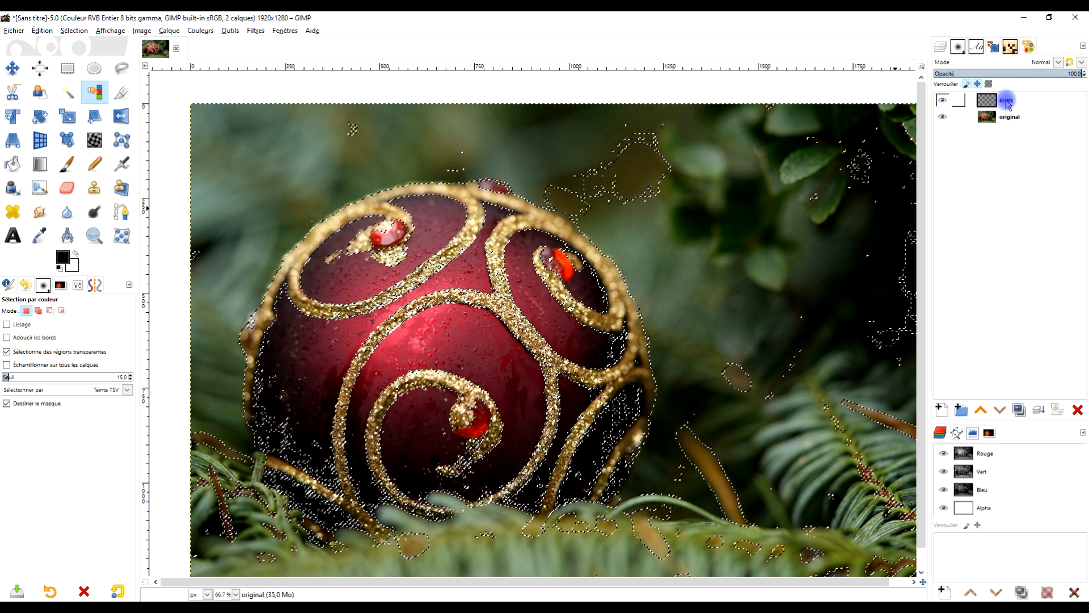
# Make the éclats layer active and set up the Paintbrush with black as foreground colour and the 2. Hardness 025 brush.
pyautogui.click(1006, 102)
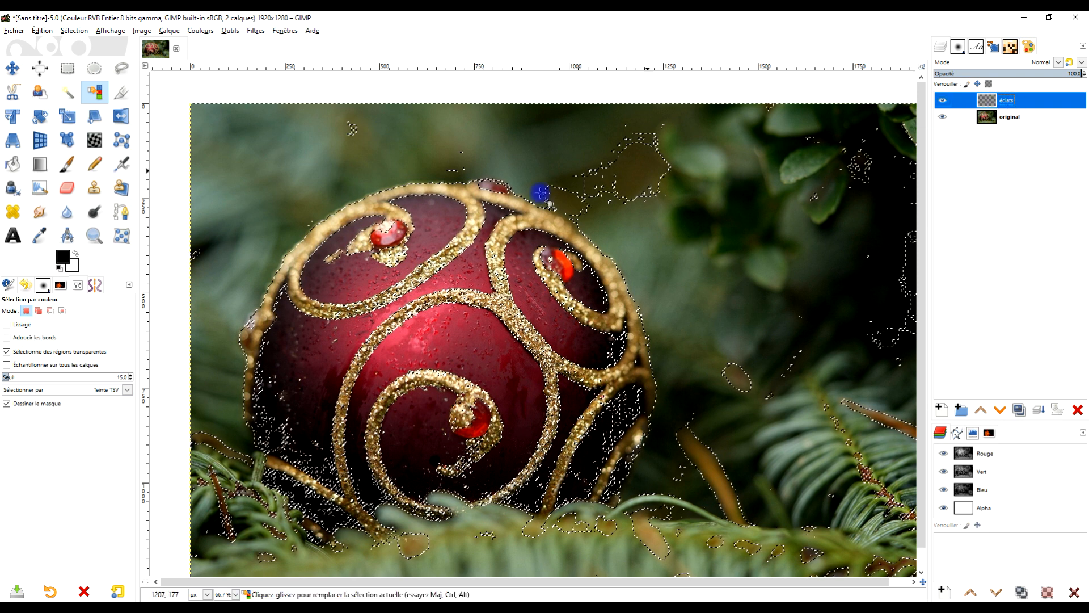
pyautogui.click(67, 161)
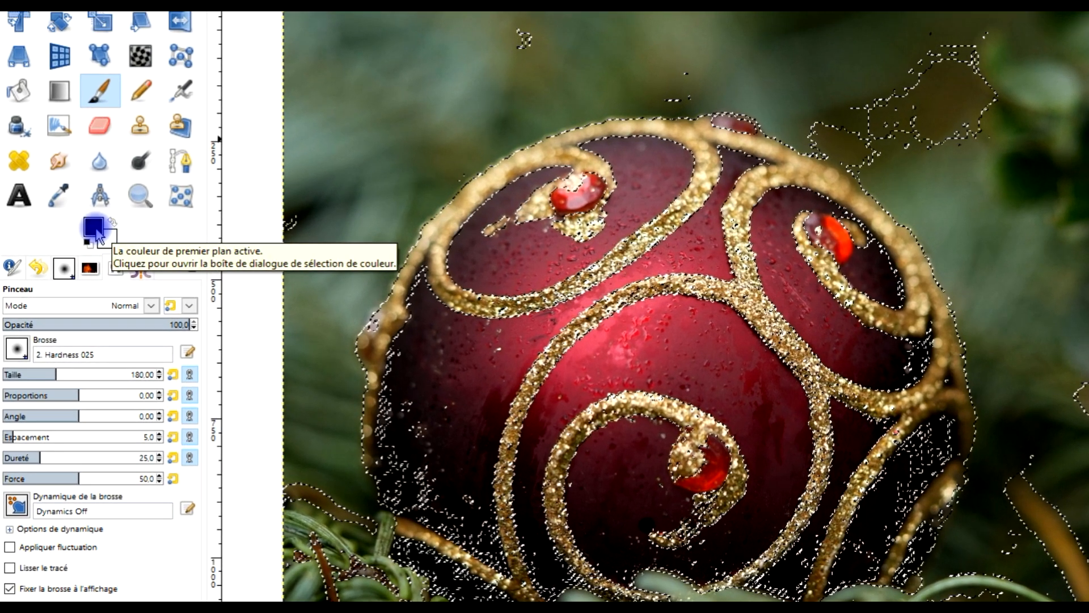
pyautogui.press('d')
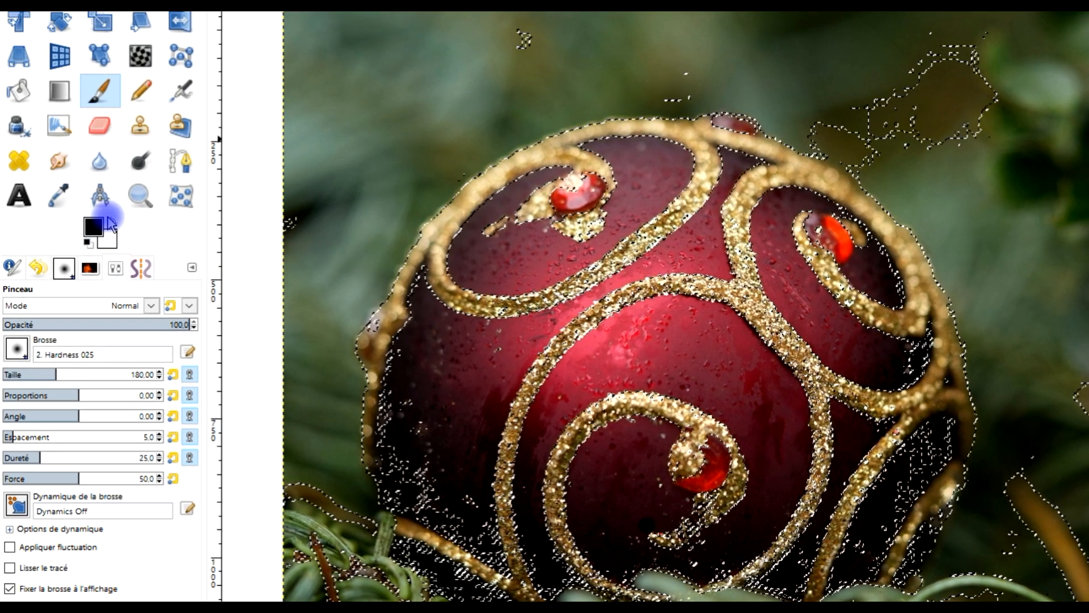
pyautogui.click(17, 349)
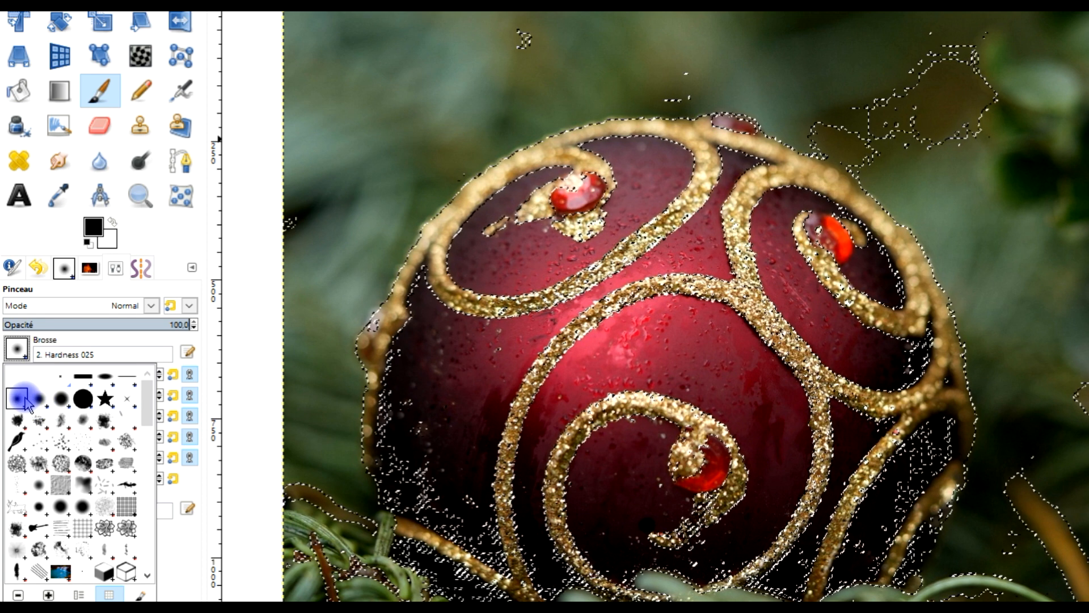
pyautogui.click(154, 230)
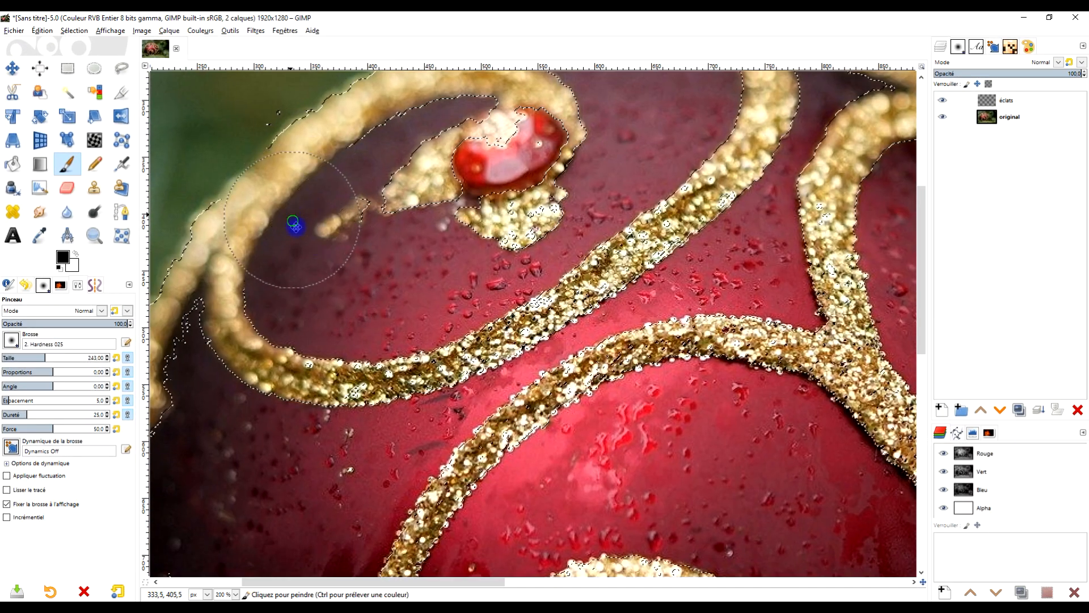
# Paint black over the selected gold bands on the upper part and middle of the ball on the éclats layer.
pyautogui.moveTo(291, 218); pyautogui.dragTo(435, 324)
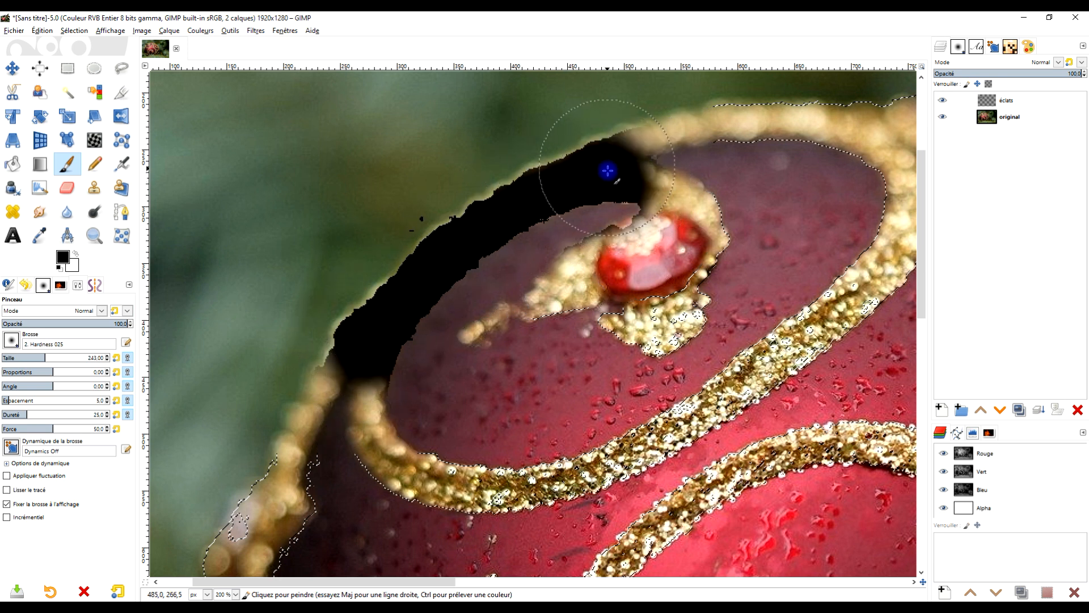
pyautogui.moveTo(766, 250); pyautogui.dragTo(521, 178)
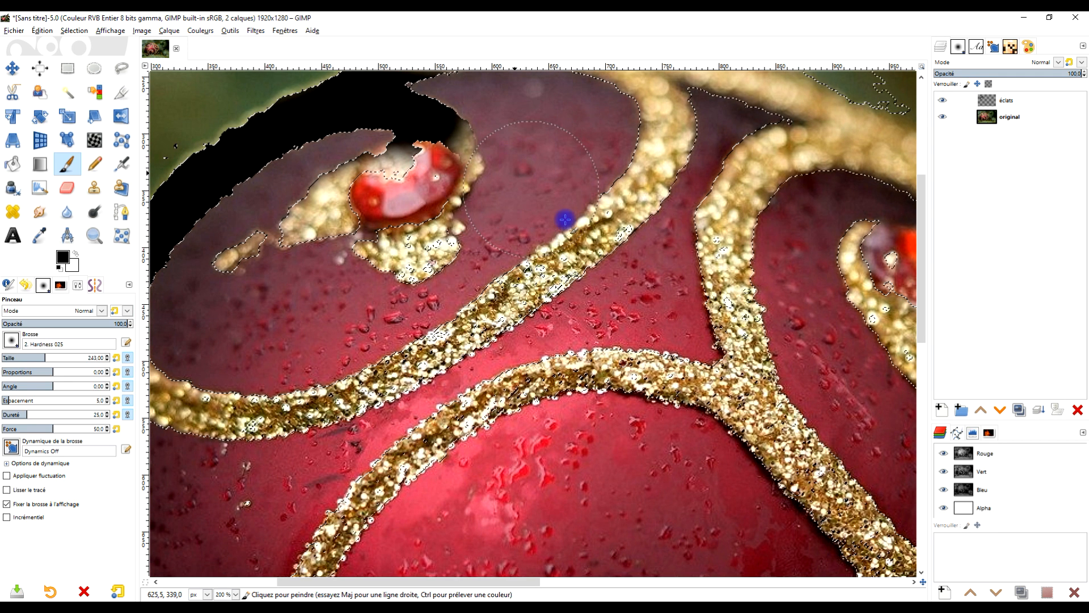
pyautogui.moveTo(530, 285)
pyautogui.mouseDown()
pyautogui.moveTo(394, 382)
pyautogui.moveTo(323, 409)
pyautogui.mouseUp()
pyautogui.moveTo(393, 397)
pyautogui.mouseDown()
pyautogui.moveTo(763, 310)
pyautogui.moveTo(673, 327)
pyautogui.moveTo(696, 325)
pyautogui.moveTo(526, 331)
pyautogui.moveTo(506, 310)
pyautogui.moveTo(495, 250)
pyautogui.moveTo(514, 295)
pyautogui.mouseUp()
pyautogui.moveTo(663, 305)
pyautogui.mouseDown()
pyautogui.moveTo(617, 253)
pyautogui.moveTo(437, 153)
pyautogui.mouseUp()
pyautogui.moveTo(521, 253)
pyautogui.mouseDown()
pyautogui.moveTo(457, 335)
pyautogui.moveTo(418, 448)
pyautogui.mouseUp()
pyautogui.moveTo(695, 248); pyautogui.dragTo(468, 400)
pyautogui.moveTo(367, 350)
pyautogui.mouseDown()
pyautogui.moveTo(415, 321)
pyautogui.moveTo(546, 291)
pyautogui.mouseUp()
pyautogui.click(1028, 100)
pyautogui.moveTo(753, 297); pyautogui.dragTo(587, 228)
pyautogui.moveTo(446, 245)
pyautogui.mouseDown()
pyautogui.moveTo(615, 391)
pyautogui.moveTo(510, 204)
pyautogui.mouseUp()
pyautogui.moveTo(550, 175); pyautogui.dragTo(584, 450)
pyautogui.moveTo(544, 482)
pyautogui.mouseDown()
pyautogui.moveTo(537, 357)
pyautogui.moveTo(552, 318)
pyautogui.moveTo(582, 300)
pyautogui.mouseUp()
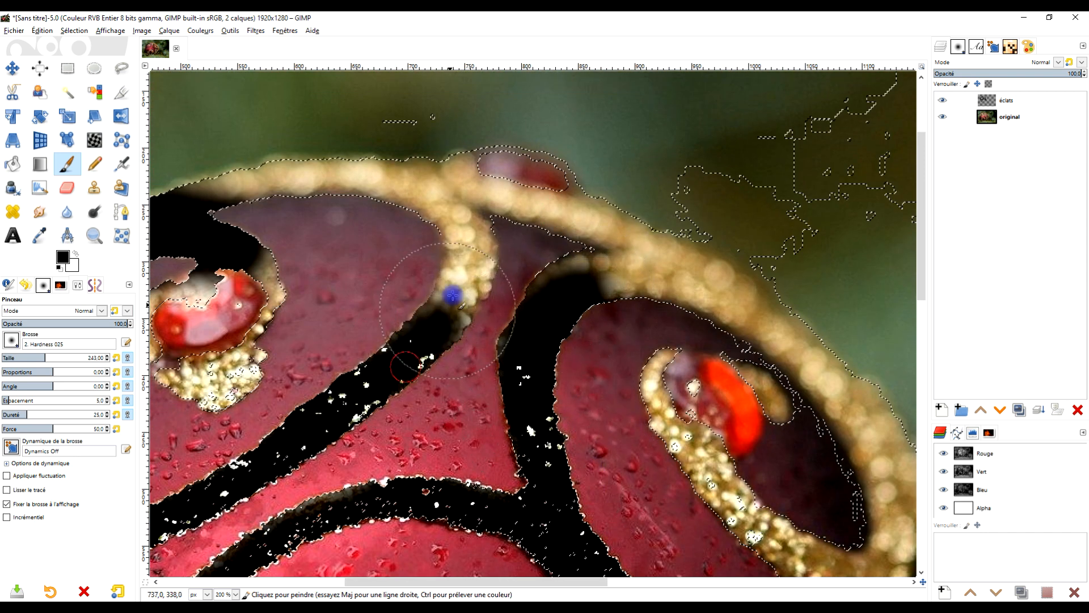
# Paint black over the large central ring, the inner spiral and the selected areas along the ball's left edge.
pyautogui.scroll(-3, 403, 361)
pyautogui.scroll(3, 510, 236)
pyautogui.keyDown('ctrl'); pyautogui.scroll(-2, 546, 335); pyautogui.keyUp('ctrl')
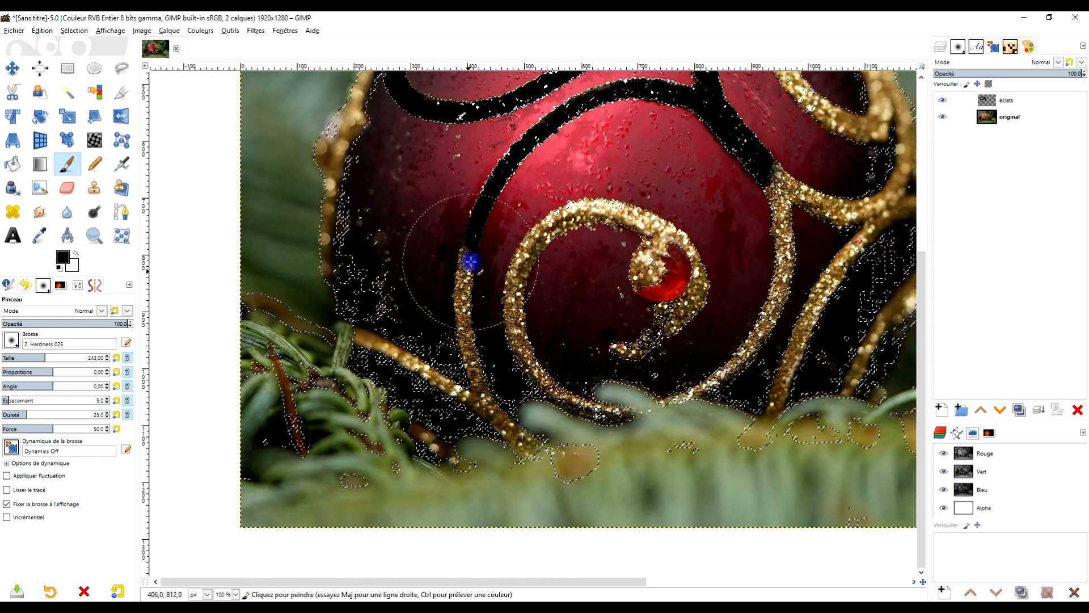
pyautogui.moveTo(544, 220); pyautogui.dragTo(623, 216)
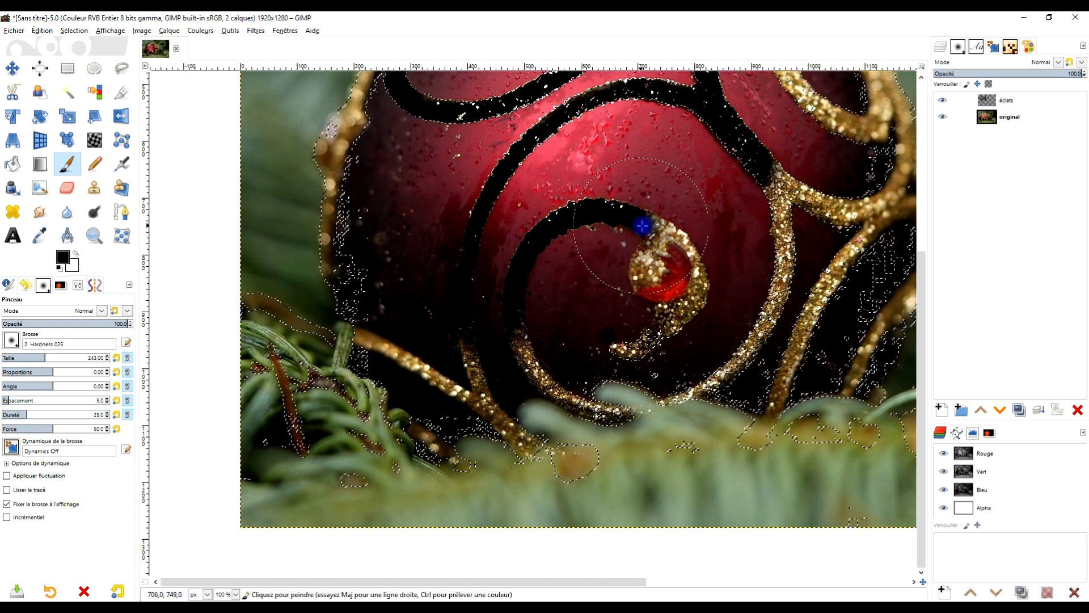
pyautogui.moveTo(388, 169); pyautogui.dragTo(495, 296)
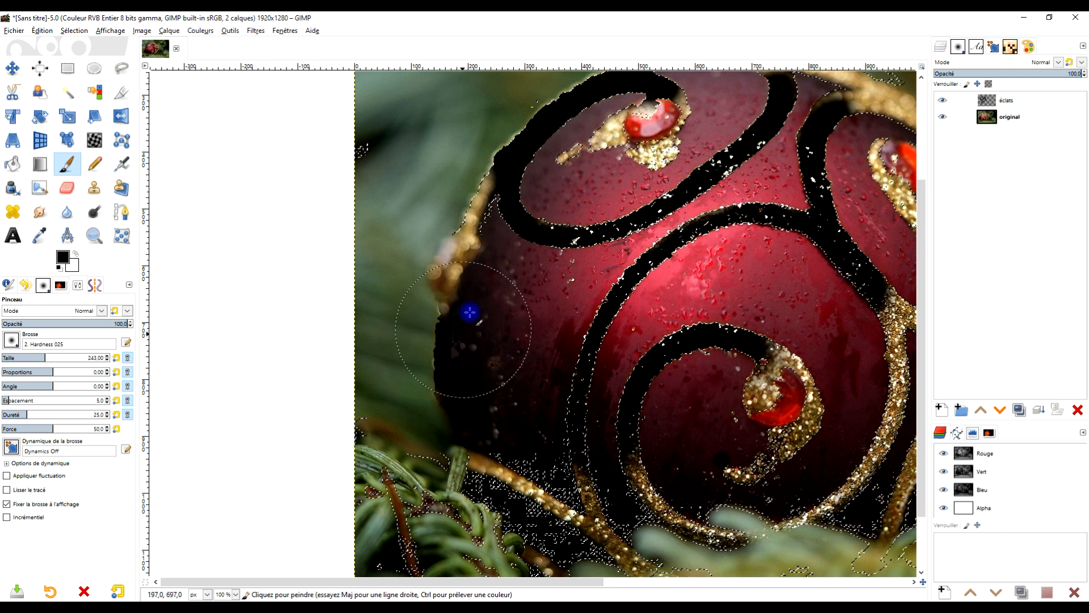
pyautogui.moveTo(486, 248); pyautogui.dragTo(488, 223)
pyautogui.moveTo(713, 221); pyautogui.dragTo(548, 83)
pyautogui.moveTo(724, 179)
pyautogui.mouseDown()
pyautogui.moveTo(738, 220)
pyautogui.moveTo(726, 304)
pyautogui.moveTo(705, 345)
pyautogui.moveTo(676, 359)
pyautogui.mouseUp()
# Paint black over the gold at the lower end of the central ring, the spiral's tail and the outer side of its red gem.
pyautogui.scroll(3, 677, 359)
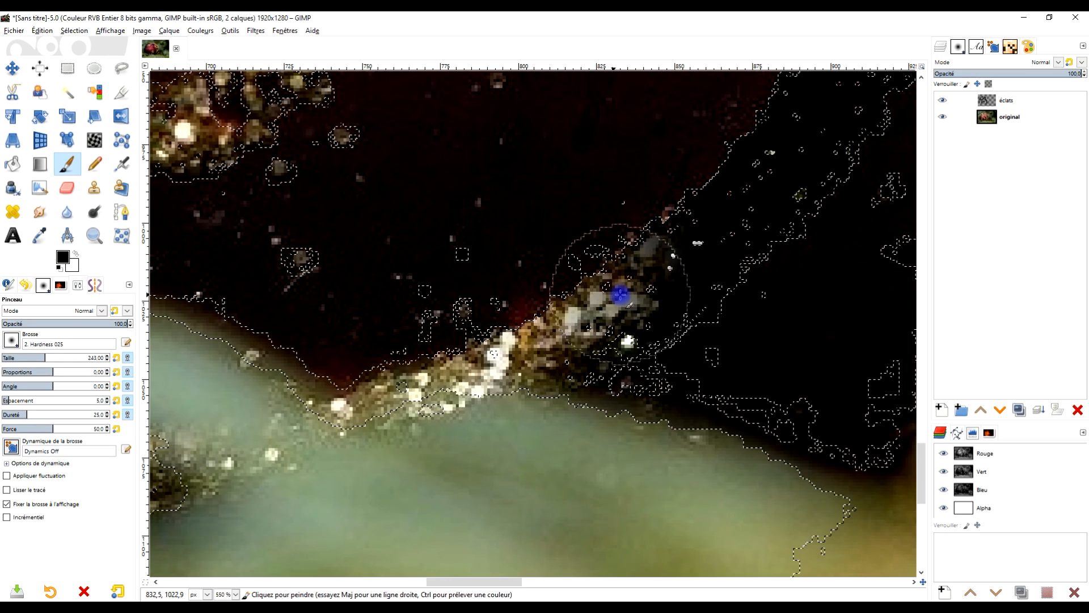
pyautogui.moveTo(583, 328); pyautogui.dragTo(521, 351)
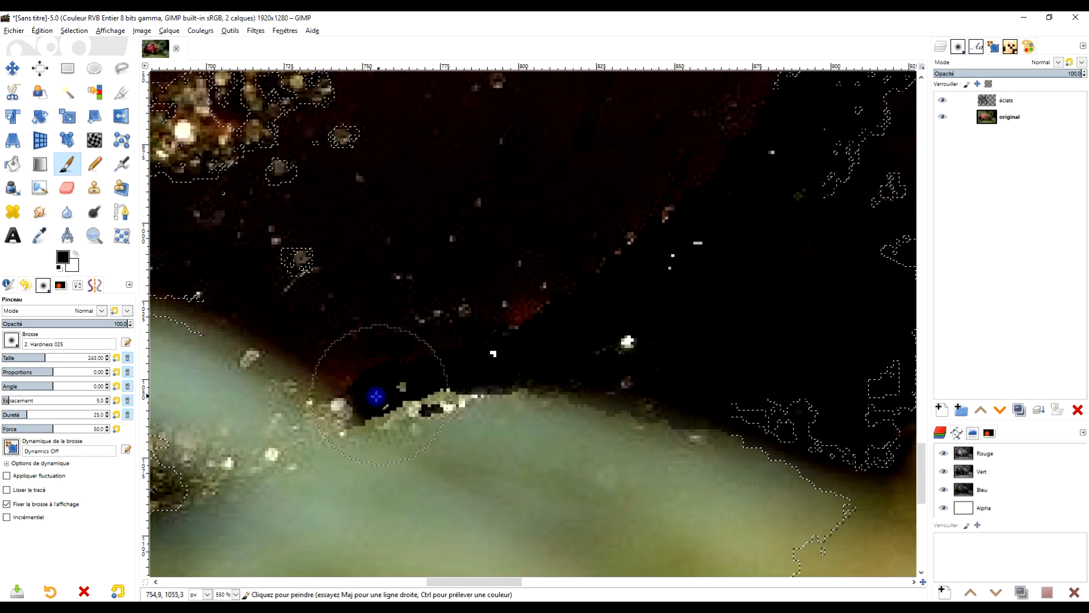
pyautogui.scroll(-3, 469, 311)
pyautogui.moveTo(469, 311); pyautogui.dragTo(571, 389)
pyautogui.moveTo(594, 272); pyautogui.dragTo(544, 293)
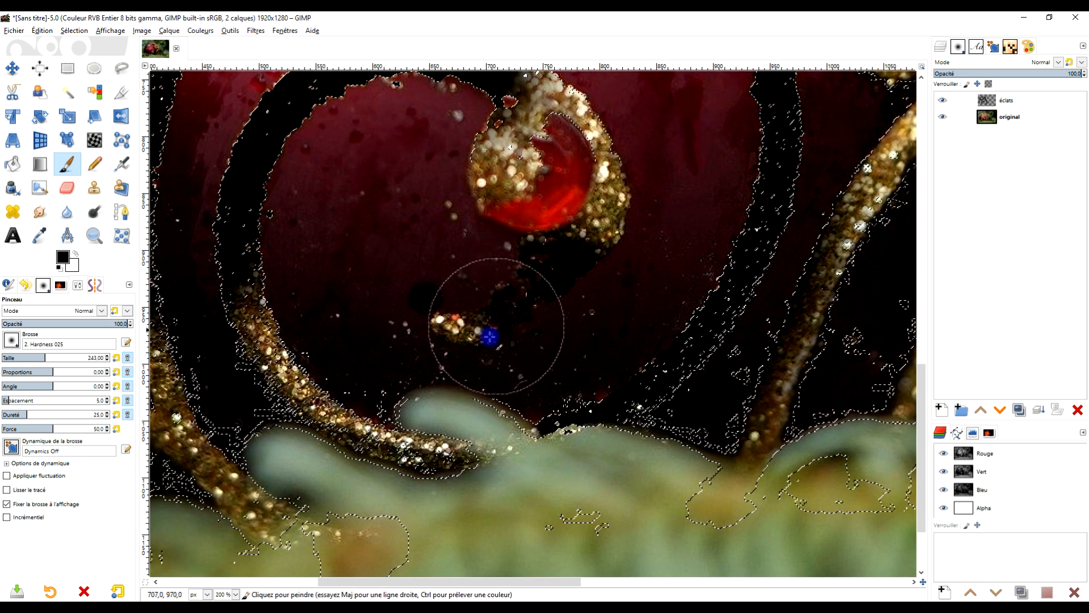
pyautogui.scroll(3, 578, 423)
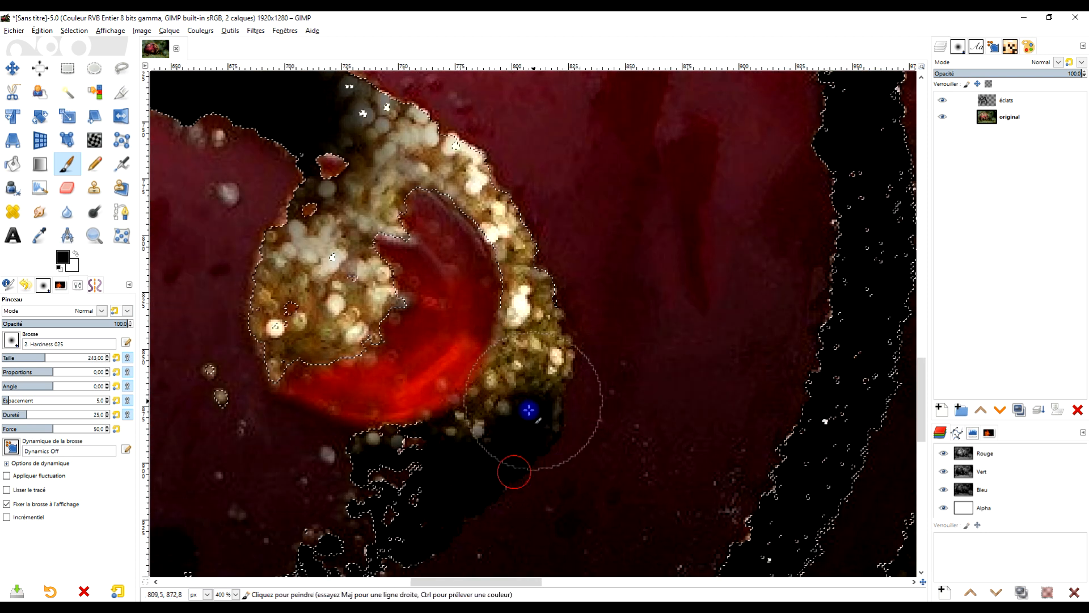
pyautogui.moveTo(533, 231)
pyautogui.mouseDown()
pyautogui.moveTo(444, 165)
pyautogui.moveTo(600, 260)
pyautogui.mouseUp()
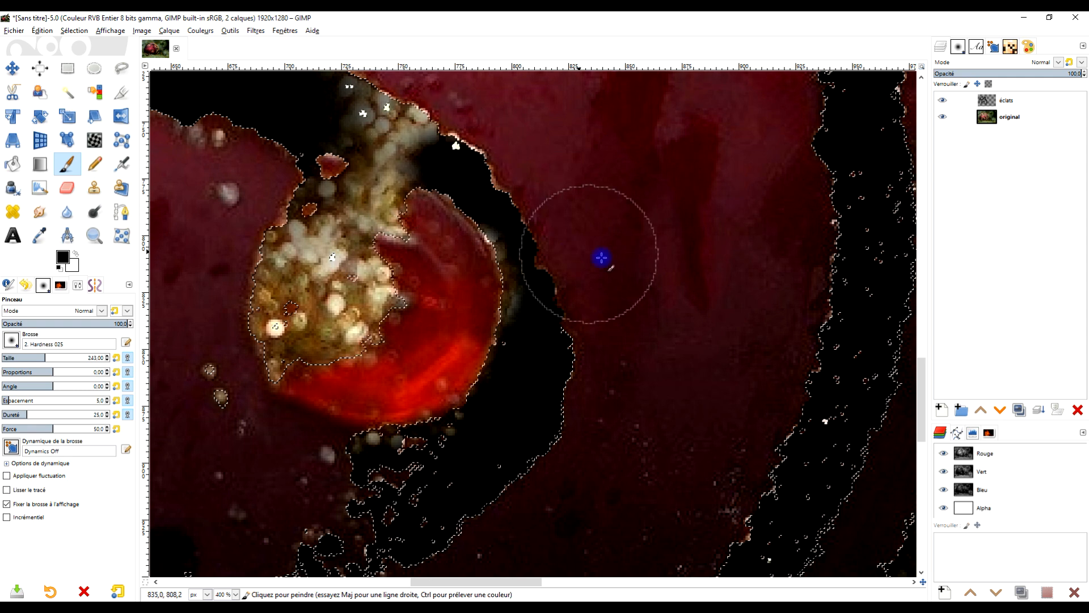
# Paint black over the inner of the two selected gold bands at the ball's lower right, down to the pine needles.
pyautogui.scroll(-5, 605, 272)
pyautogui.scroll(4, 638, 268)
pyautogui.hscroll(8, 638, 268)
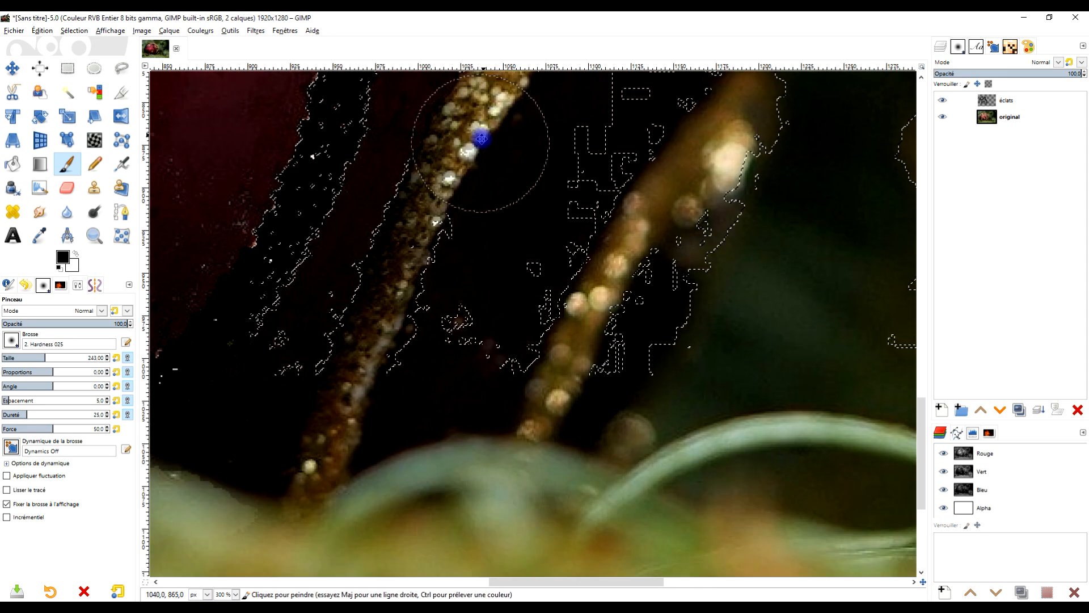
pyautogui.moveTo(482, 139); pyautogui.dragTo(481, 152)
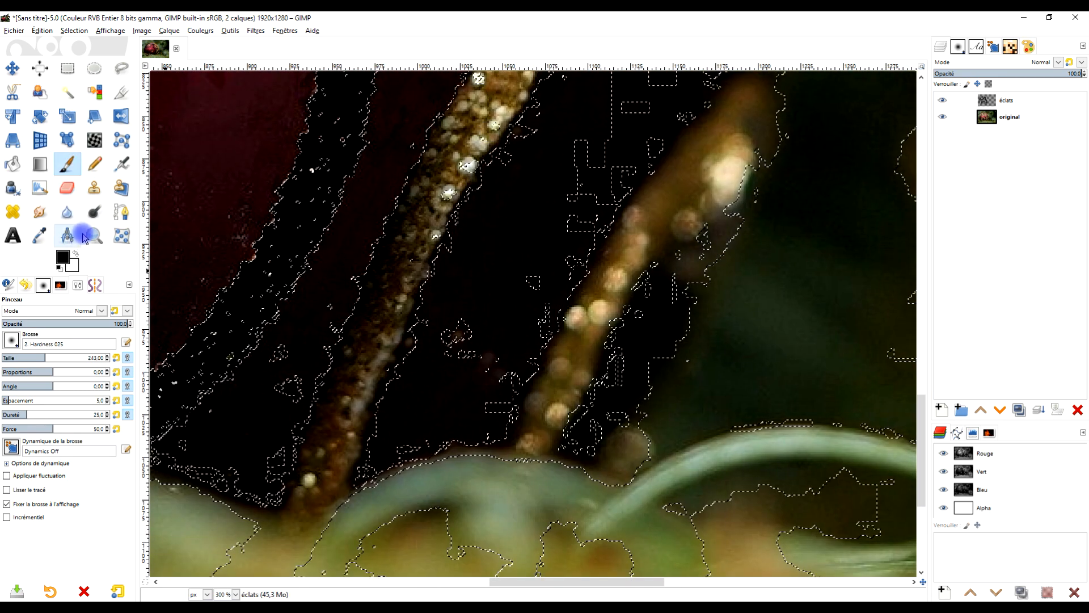
pyautogui.moveTo(424, 321); pyautogui.dragTo(470, 248)
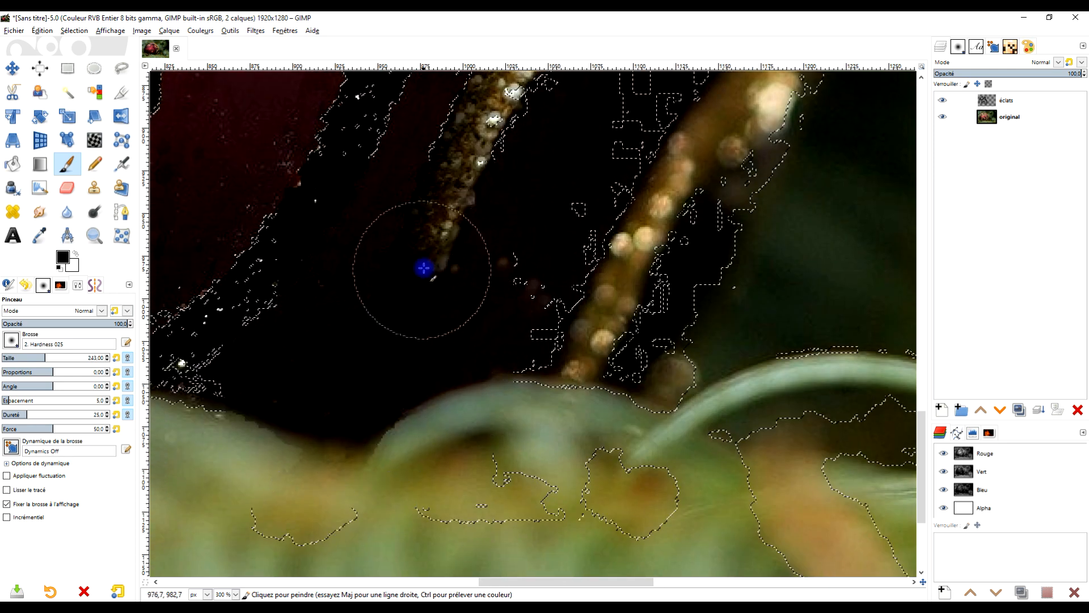
pyautogui.moveTo(590, 131)
pyautogui.mouseDown()
pyautogui.moveTo(590, 457)
pyautogui.moveTo(587, 366)
pyautogui.mouseUp()
pyautogui.scroll(-3, 572, 352)
pyautogui.scroll(4, 571, 352)
pyautogui.moveTo(433, 418); pyautogui.dragTo(457, 402)
pyautogui.moveTo(501, 300); pyautogui.dragTo(480, 335)
# Paint black over the gold band joining the centre of the ball to its right edge, including the junction there.
pyautogui.moveTo(693, 141)
pyautogui.mouseDown()
pyautogui.moveTo(581, 448)
pyautogui.moveTo(661, 245)
pyautogui.mouseUp()
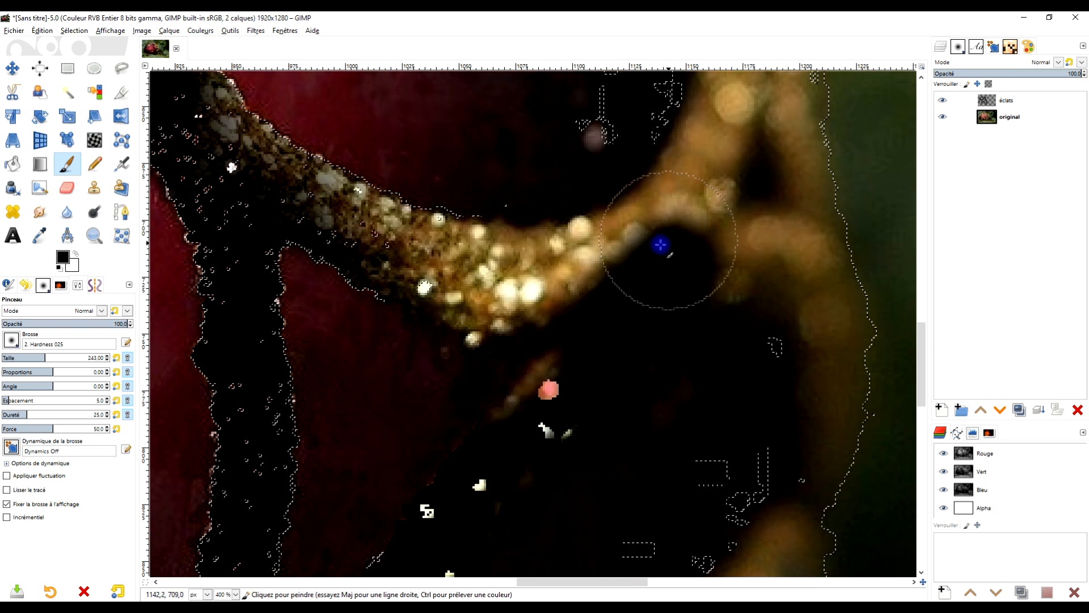
pyautogui.moveTo(379, 290); pyautogui.dragTo(223, 182)
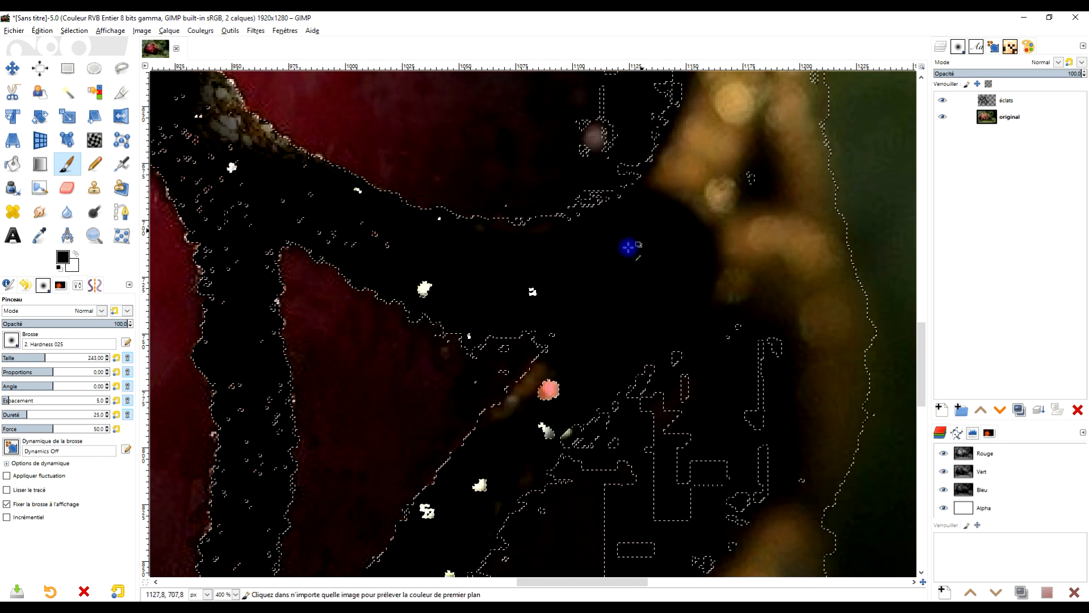
pyautogui.scroll(-4, 658, 253)
pyautogui.moveTo(657, 253); pyautogui.dragTo(656, 382)
# Paint black over the outermost gold band at the lower right and up along the ball's right edge.
pyautogui.scroll(-1, 656, 384)
pyautogui.scroll(2, 659, 434)
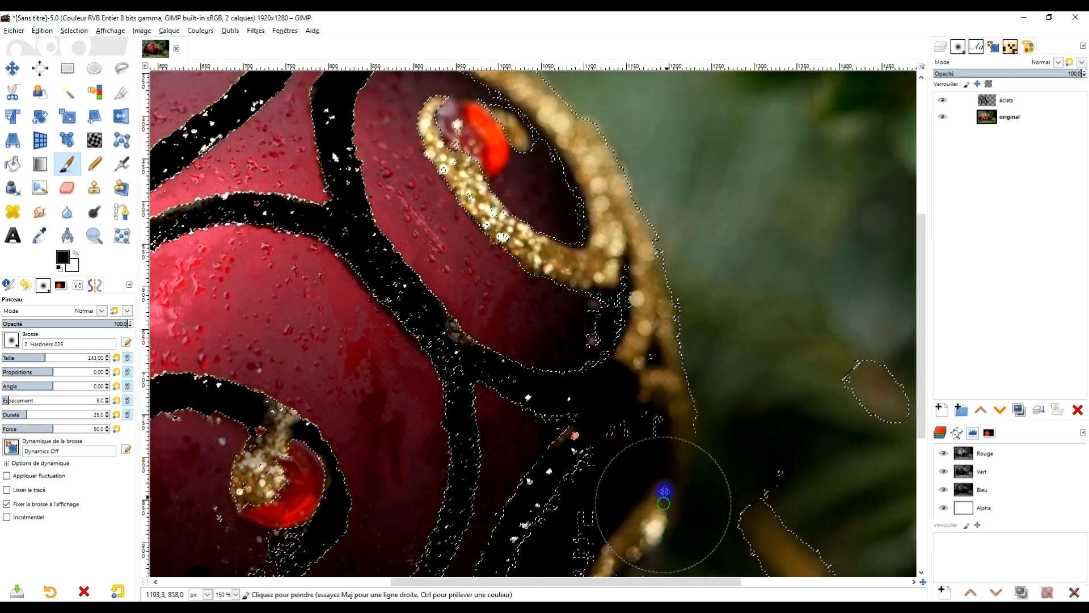
pyautogui.moveTo(665, 494); pyautogui.dragTo(653, 250)
pyautogui.scroll(2, 575, 390)
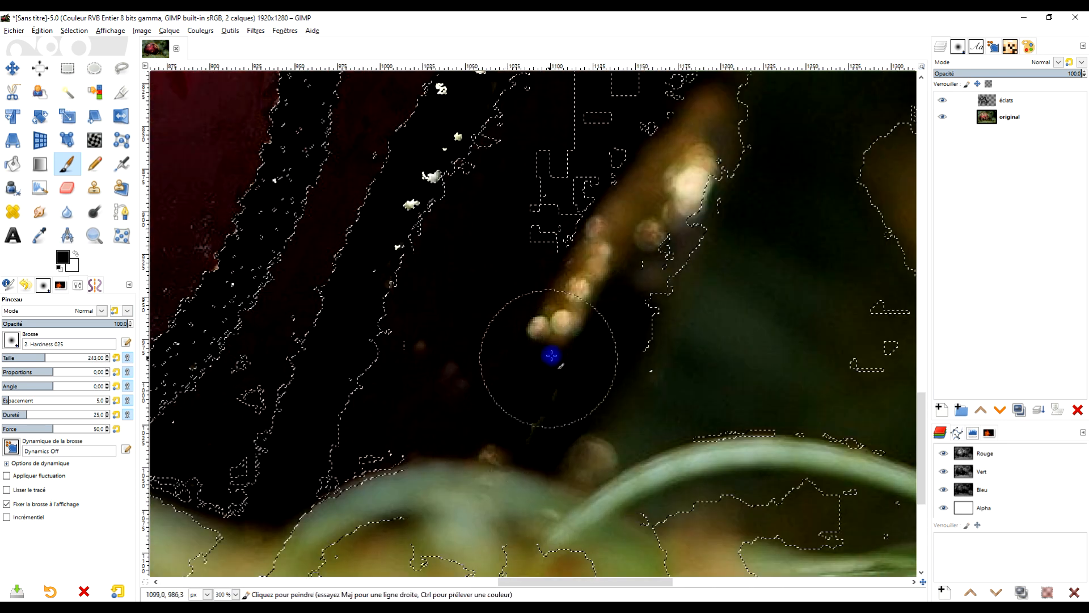
pyautogui.moveTo(688, 182); pyautogui.dragTo(661, 479)
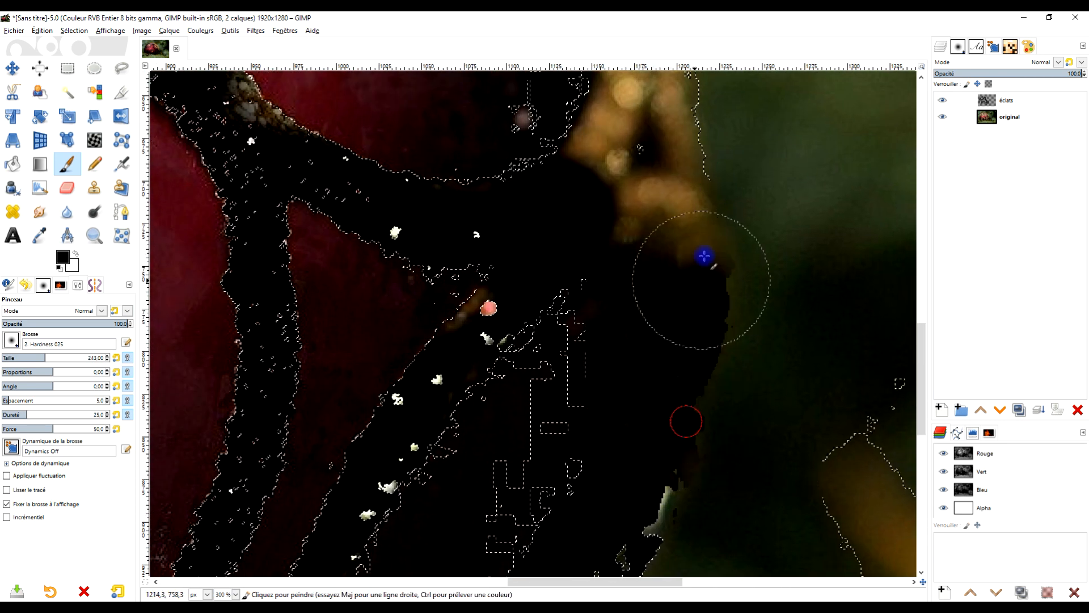
pyautogui.moveTo(721, 169); pyautogui.dragTo(692, 503)
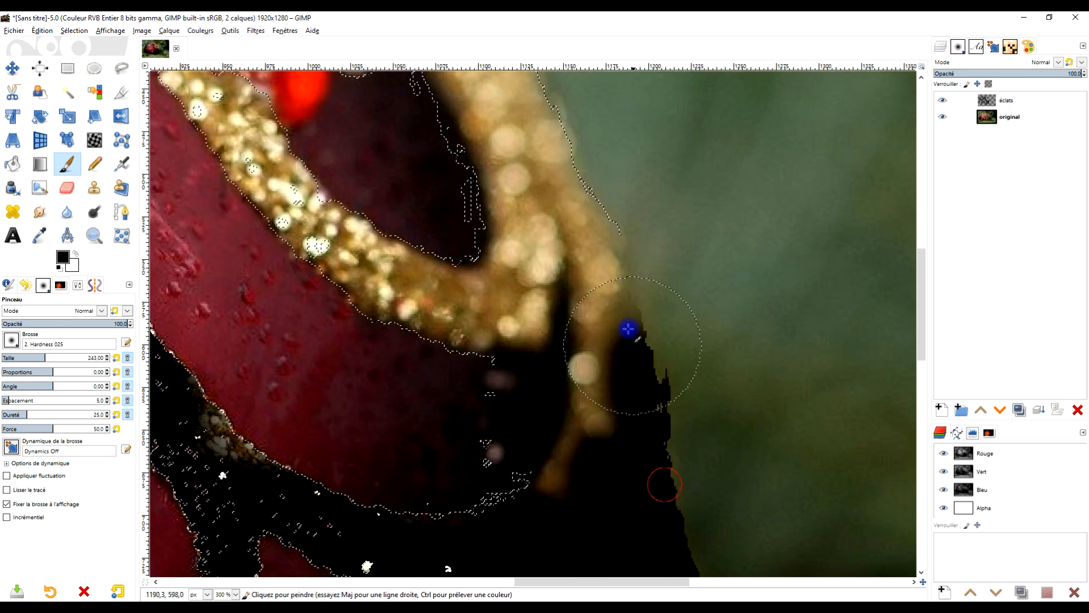
pyautogui.scroll(-3, 565, 293)
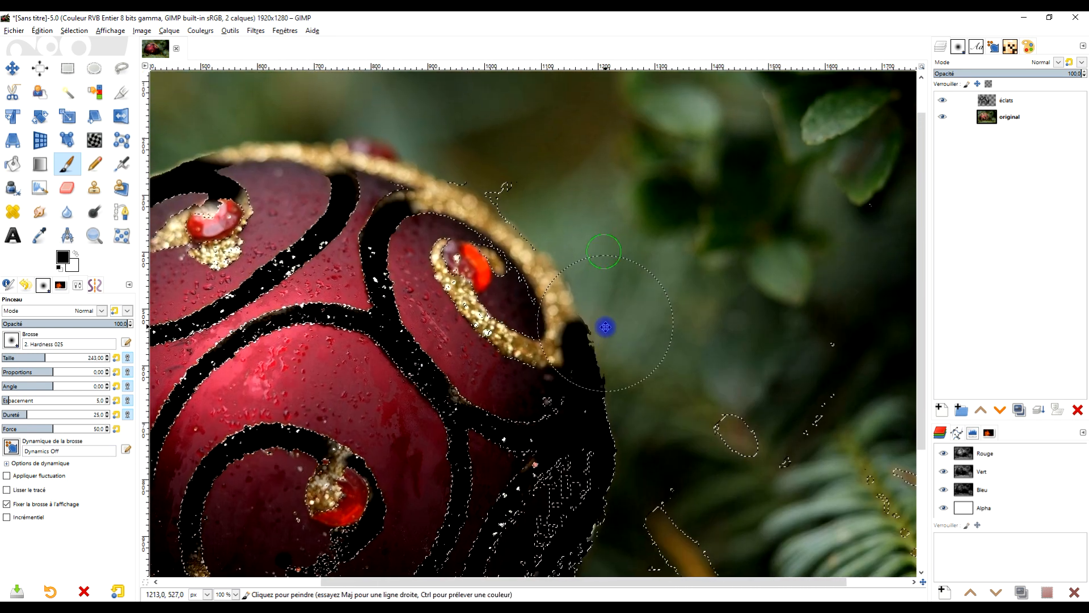
# Paint black over the lower curve of the right-hand spiral and the gold rim beside it.
pyautogui.scroll(3, 605, 326)
pyautogui.moveTo(267, 311)
pyautogui.mouseDown()
pyautogui.moveTo(188, 203)
pyautogui.moveTo(318, 348)
pyautogui.moveTo(526, 418)
pyautogui.moveTo(510, 278)
pyautogui.moveTo(452, 245)
pyautogui.moveTo(464, 168)
pyautogui.moveTo(438, 165)
pyautogui.mouseUp()
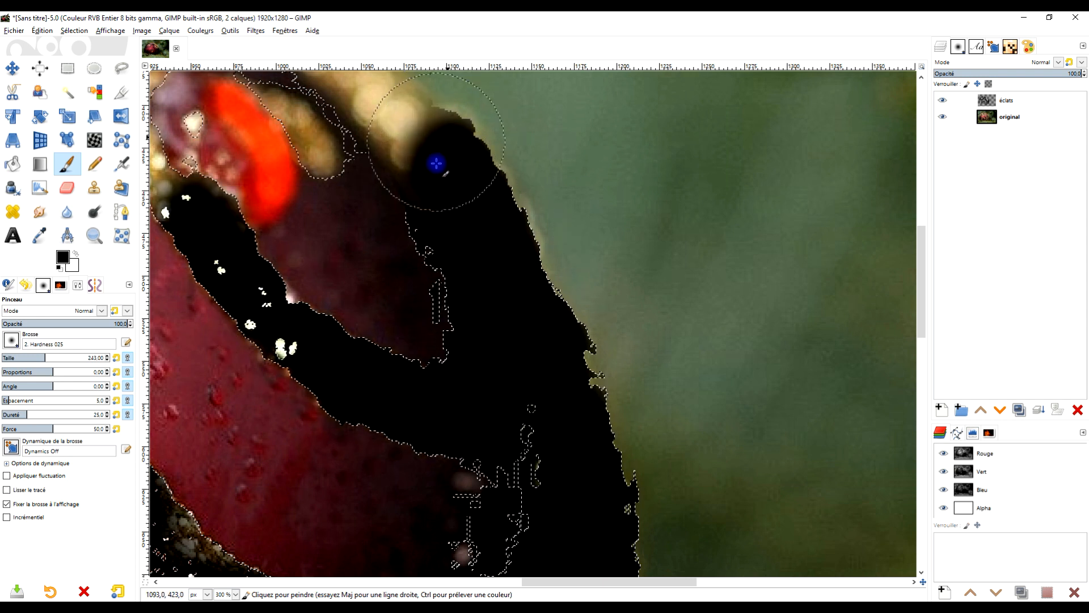
pyautogui.scroll(-3, 522, 341)
pyautogui.scroll(3, 528, 306)
# Paint black over the remaining gold along the ball's top rim, around the upper-left gem and down the left edge.
pyautogui.moveTo(528, 302)
pyautogui.mouseDown()
pyautogui.moveTo(430, 183)
pyautogui.moveTo(346, 120)
pyautogui.moveTo(508, 300)
pyautogui.moveTo(437, 228)
pyautogui.moveTo(436, 265)
pyautogui.moveTo(413, 263)
pyautogui.moveTo(372, 227)
pyautogui.mouseUp()
pyautogui.moveTo(294, 230)
pyautogui.mouseDown()
pyautogui.moveTo(215, 244)
pyautogui.moveTo(256, 360)
pyautogui.moveTo(224, 199)
pyautogui.moveTo(240, 167)
pyautogui.moveTo(606, 436)
pyautogui.mouseUp()
pyautogui.moveTo(681, 376)
pyautogui.mouseDown()
pyautogui.moveTo(599, 336)
pyautogui.moveTo(474, 312)
pyautogui.moveTo(712, 379)
pyautogui.moveTo(491, 363)
pyautogui.moveTo(645, 355)
pyautogui.moveTo(604, 327)
pyautogui.moveTo(340, 221)
pyautogui.moveTo(272, 213)
pyautogui.moveTo(528, 288)
pyautogui.moveTo(661, 350)
pyautogui.moveTo(390, 251)
pyautogui.moveTo(373, 261)
pyautogui.moveTo(723, 272)
pyautogui.mouseUp()
pyautogui.moveTo(597, 210)
pyautogui.mouseDown()
pyautogui.moveTo(611, 247)
pyautogui.moveTo(403, 221)
pyautogui.moveTo(490, 227)
pyautogui.mouseUp()
pyautogui.moveTo(429, 351); pyautogui.dragTo(671, 217)
pyautogui.moveTo(611, 201)
pyautogui.mouseDown()
pyautogui.moveTo(601, 335)
pyautogui.moveTo(494, 393)
pyautogui.moveTo(586, 360)
pyautogui.moveTo(416, 377)
pyautogui.moveTo(381, 298)
pyautogui.moveTo(304, 360)
pyautogui.moveTo(316, 318)
pyautogui.moveTo(480, 245)
pyautogui.moveTo(498, 277)
pyautogui.moveTo(539, 270)
pyautogui.moveTo(492, 77)
pyautogui.mouseUp()
pyautogui.scroll(-4, 501, 275)
pyautogui.scroll(1, 443, 288)
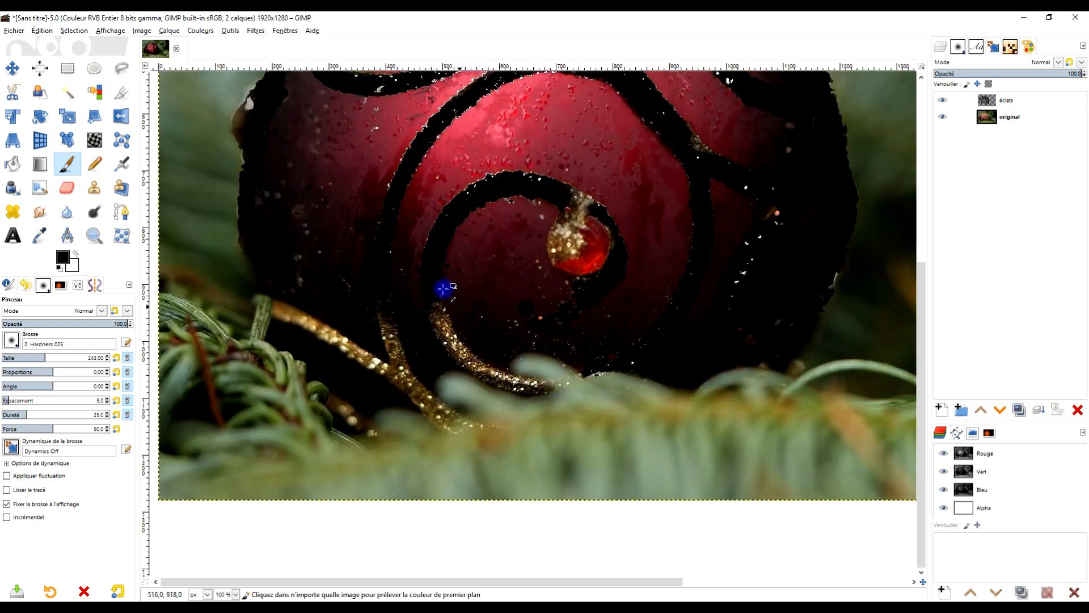
# Paint black over the gold on the central gem, the crossing bands at the lower left and the start of the central spiral's lower curve.
pyautogui.scroll(2, 443, 289)
pyautogui.scroll(-1, 373, 374)
pyautogui.moveTo(401, 409); pyautogui.dragTo(483, 397)
pyautogui.moveTo(699, 175); pyautogui.dragTo(715, 189)
pyautogui.moveTo(607, 361); pyautogui.dragTo(754, 153)
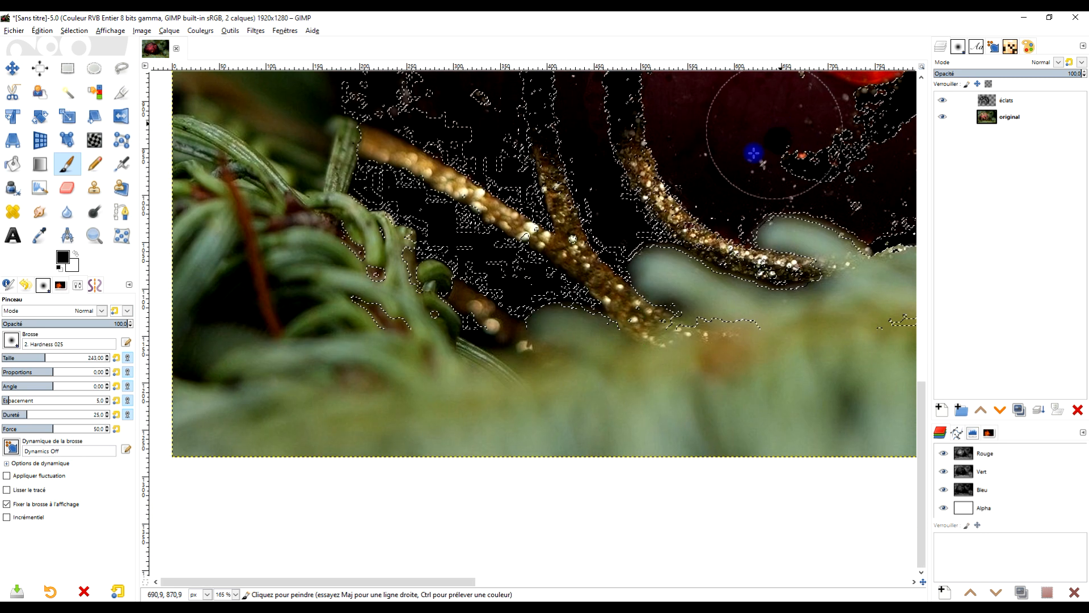
pyautogui.moveTo(618, 145); pyautogui.dragTo(695, 216)
pyautogui.moveTo(537, 147)
pyautogui.mouseDown()
pyautogui.moveTo(590, 280)
pyautogui.moveTo(642, 316)
pyautogui.moveTo(382, 141)
pyautogui.moveTo(795, 271)
pyautogui.moveTo(649, 233)
pyautogui.moveTo(99, 249)
pyautogui.mouseUp()
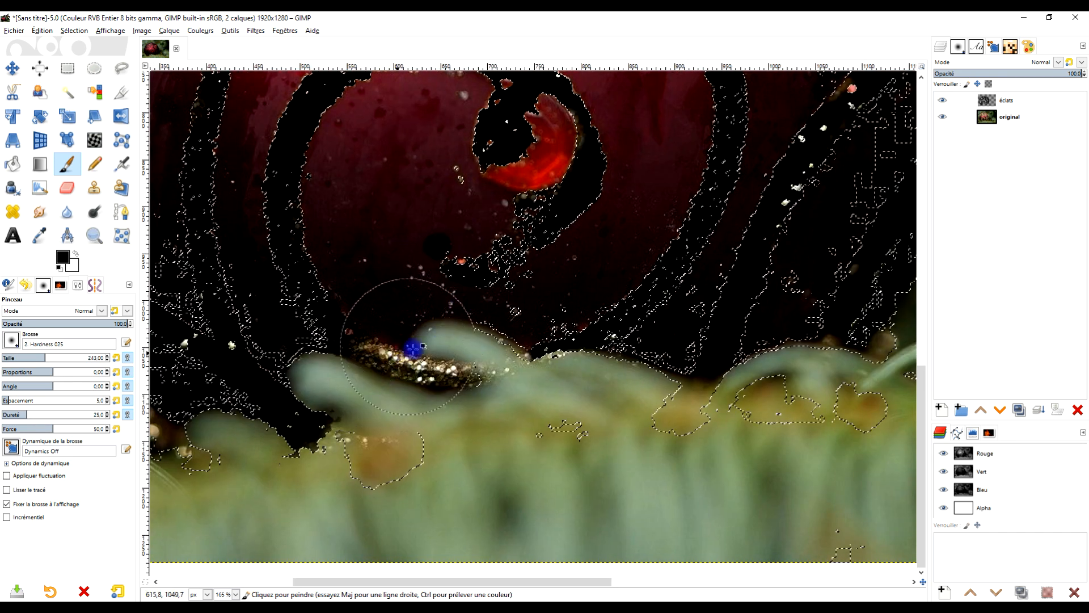
# Paint black over the last gold at the bottom of the central spiral, just above the pine needles.
pyautogui.keyDown('ctrl'); pyautogui.scroll(2, 384, 382); pyautogui.keyUp('ctrl')
pyautogui.moveTo(309, 357)
pyautogui.mouseDown()
pyautogui.moveTo(477, 405)
pyautogui.moveTo(529, 390)
pyautogui.moveTo(506, 369)
pyautogui.mouseUp()
pyautogui.keyDown('ctrl'); pyautogui.scroll(-5, 514, 351); pyautogui.keyUp('ctrl')
pyautogui.keyDown('ctrl'); pyautogui.scroll(1, 593, 316); pyautogui.keyUp('ctrl')
pyautogui.moveTo(598, 333); pyautogui.dragTo(486, 341)
pyautogui.keyDown('ctrl'); pyautogui.scroll(-1, 654, 311); pyautogui.keyUp('ctrl')
# Clear the selection and set the éclats layer's blend mode to Éclaircir.
pyautogui.click(67, 32)
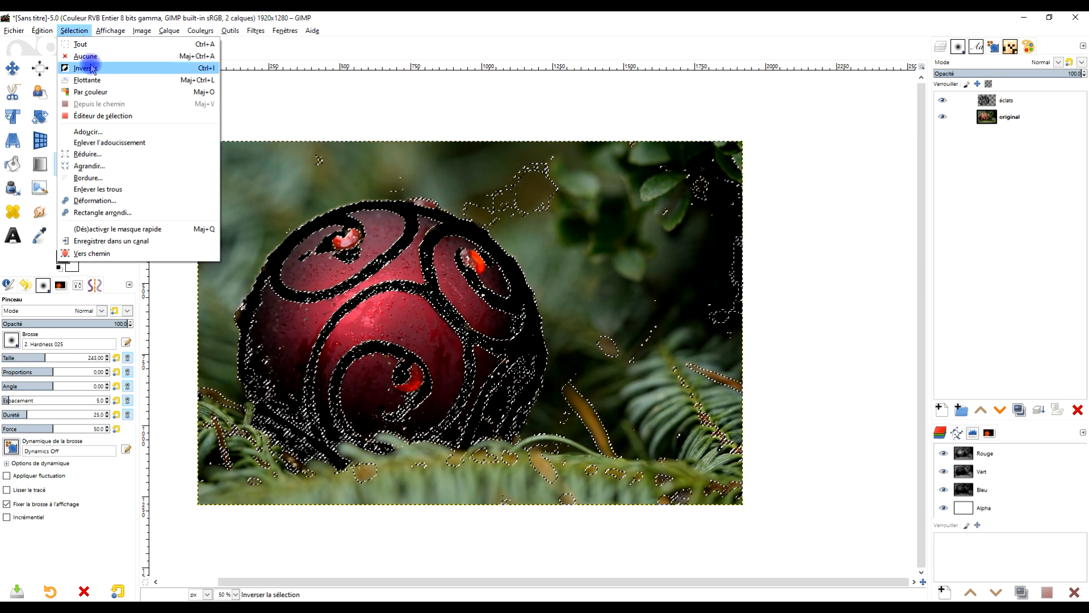
pyautogui.click(82, 57)
pyautogui.click(1036, 105)
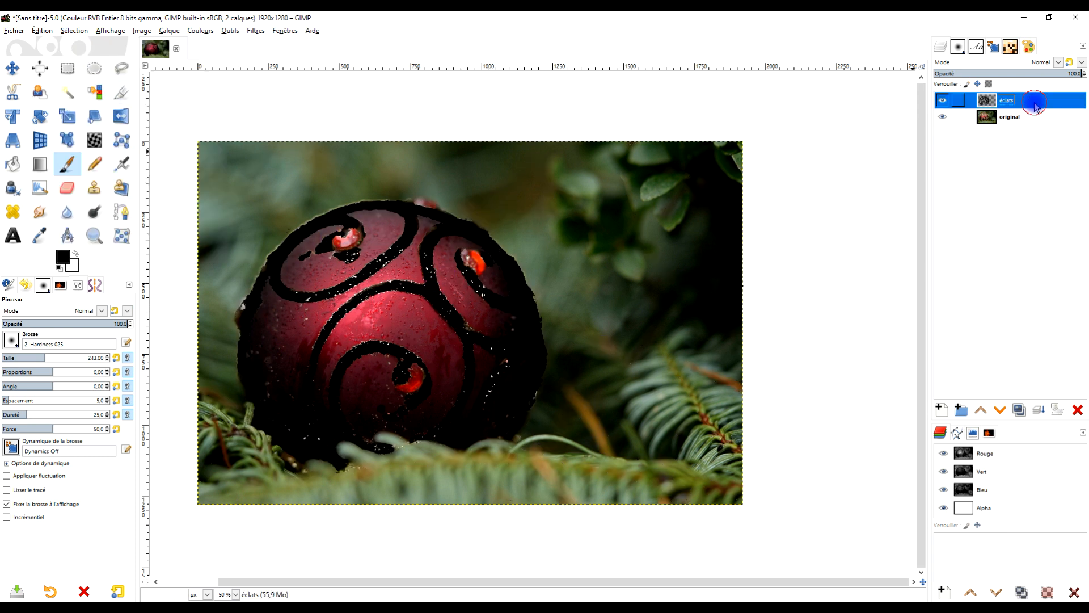
pyautogui.click(1058, 63)
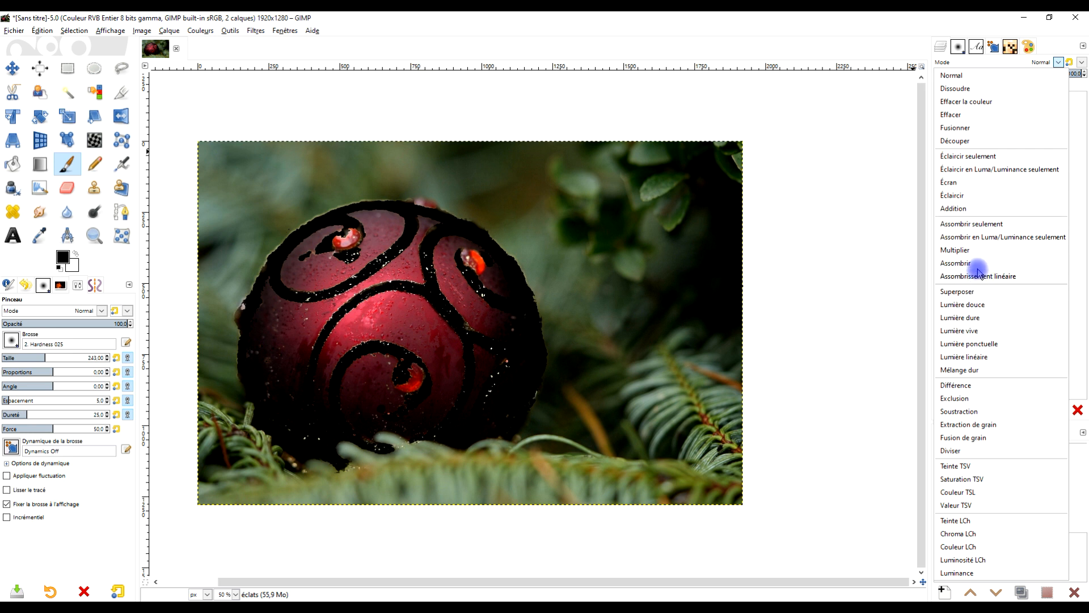
pyautogui.click(953, 195)
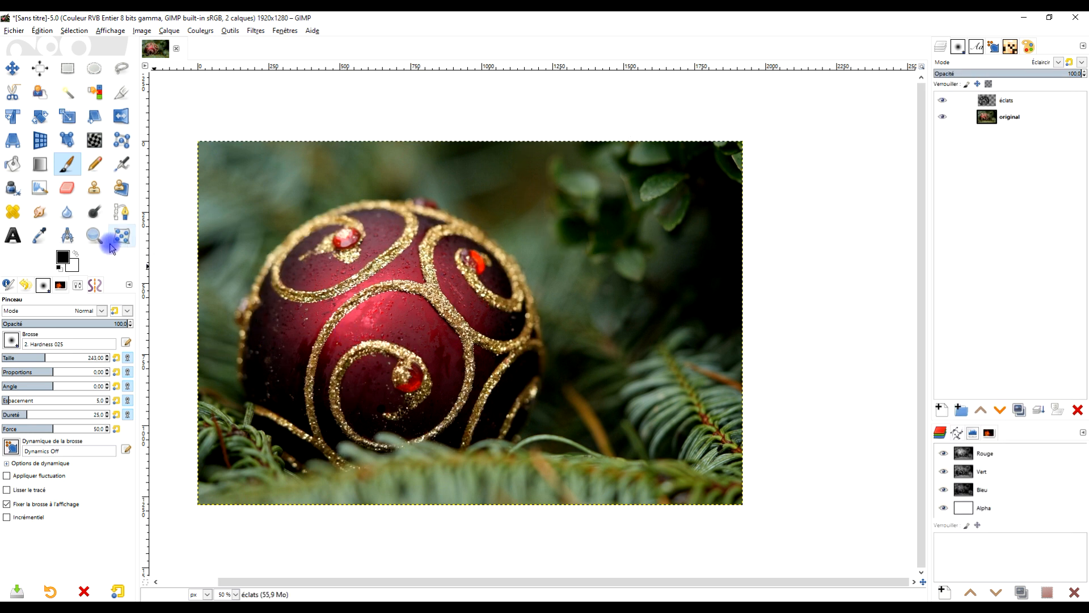
# Apply a Luminosité-Contraste adjustment to the éclats layer with the brightness at 77, comparing it with the preview off.
pyautogui.click(93, 237)
pyautogui.moveTo(194, 145); pyautogui.dragTo(758, 516)
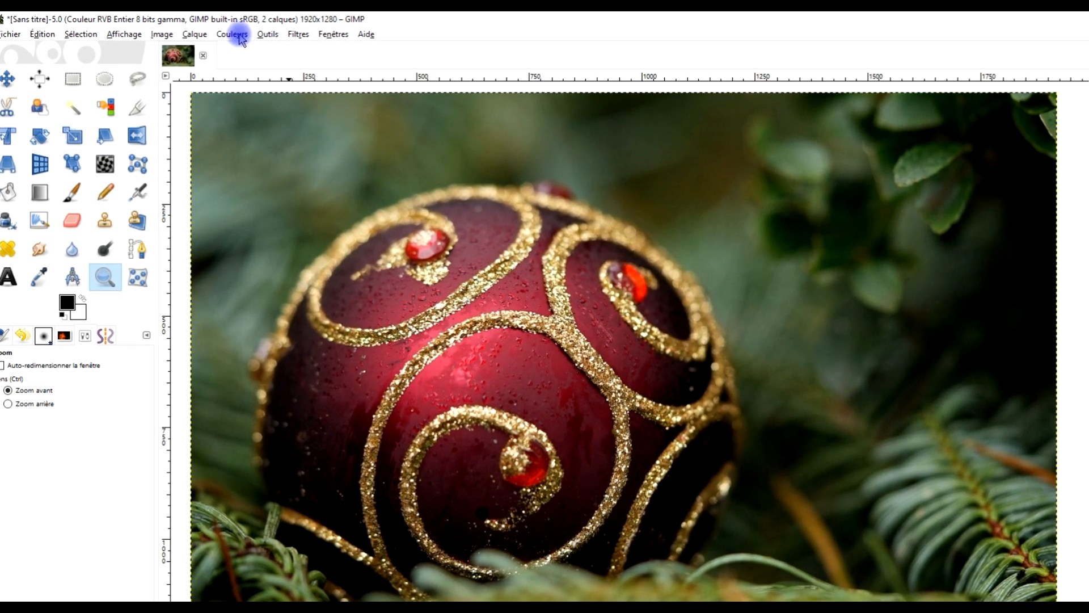
pyautogui.click(239, 35)
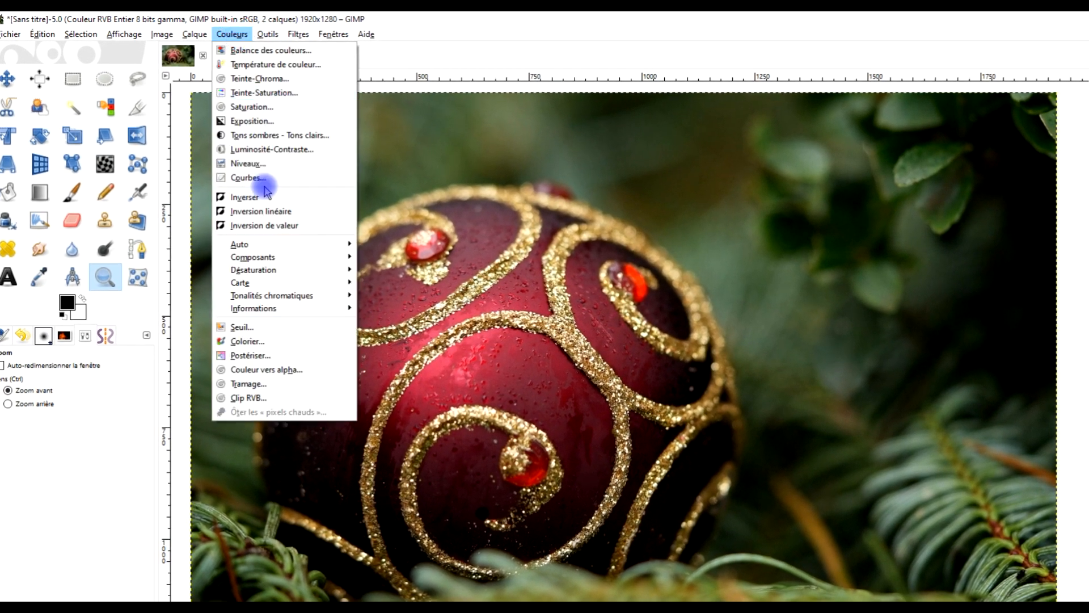
pyautogui.click(282, 152)
pyautogui.moveTo(204, 139); pyautogui.dragTo(137, 92)
pyautogui.moveTo(131, 152); pyautogui.dragTo(197, 150)
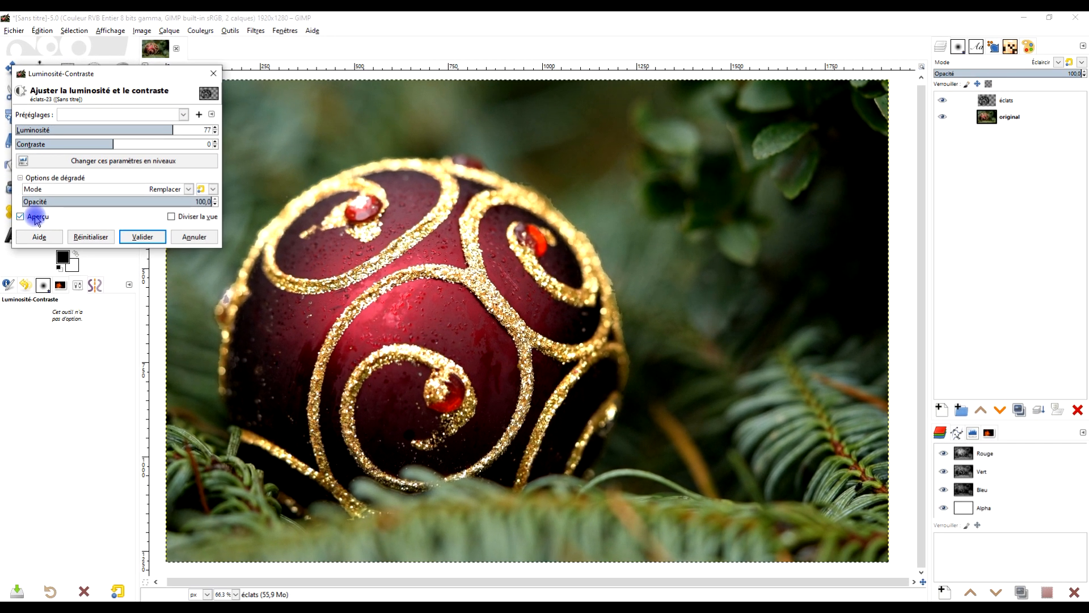
pyautogui.click(36, 223)
pyautogui.click(36, 219)
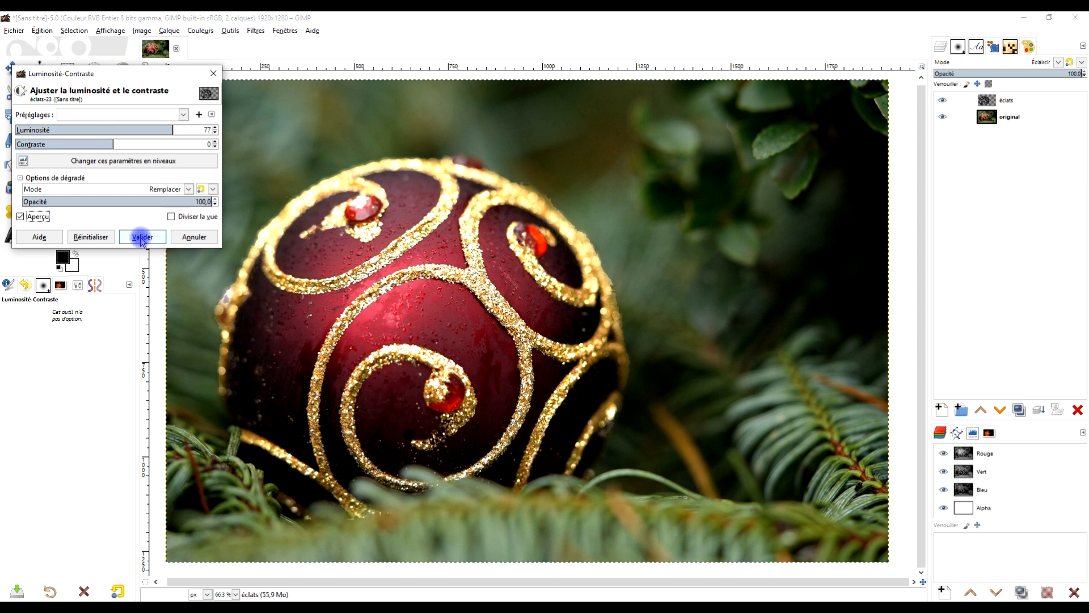
pyautogui.click(142, 237)
# Set the éclats layer to Normal mode and smudge its grey paint over the unpainted gap on the ball's left rim.
pyautogui.scroll(3, 484, 238)
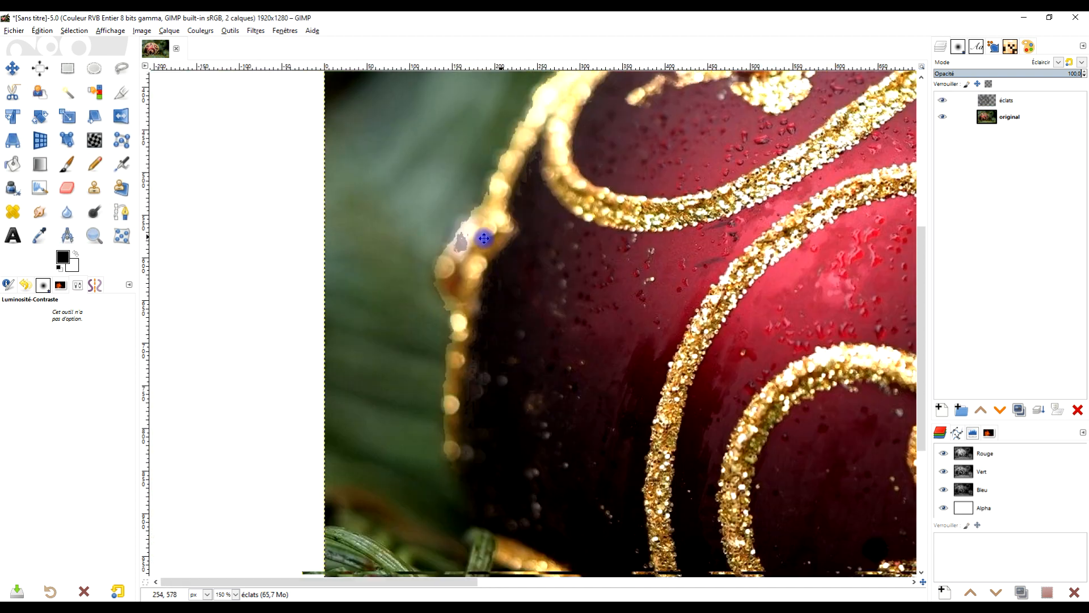
pyautogui.scroll(2, 484, 239)
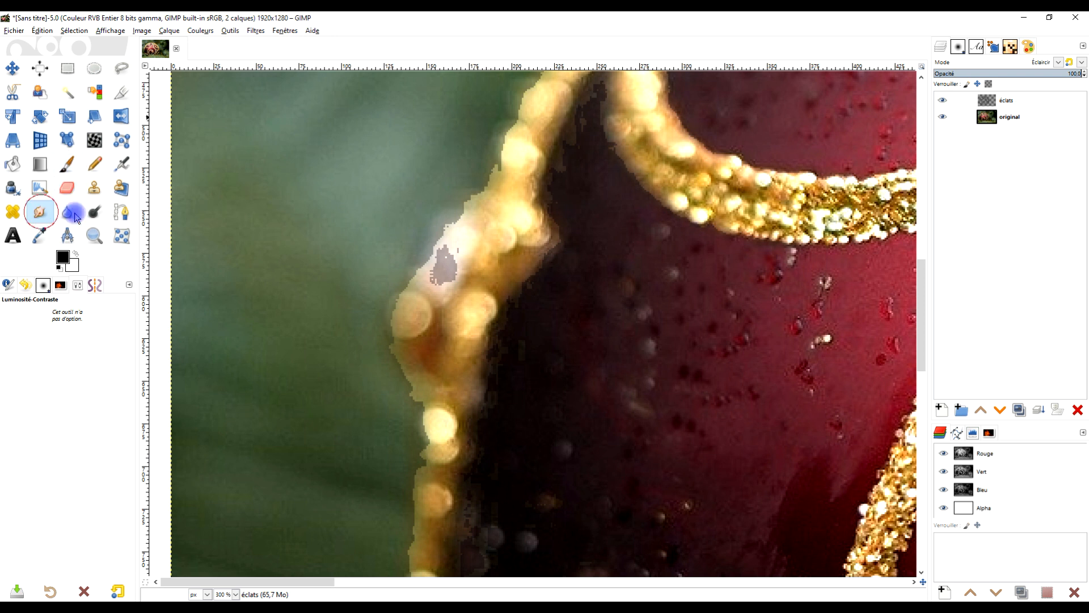
pyautogui.scroll(2, 450, 224)
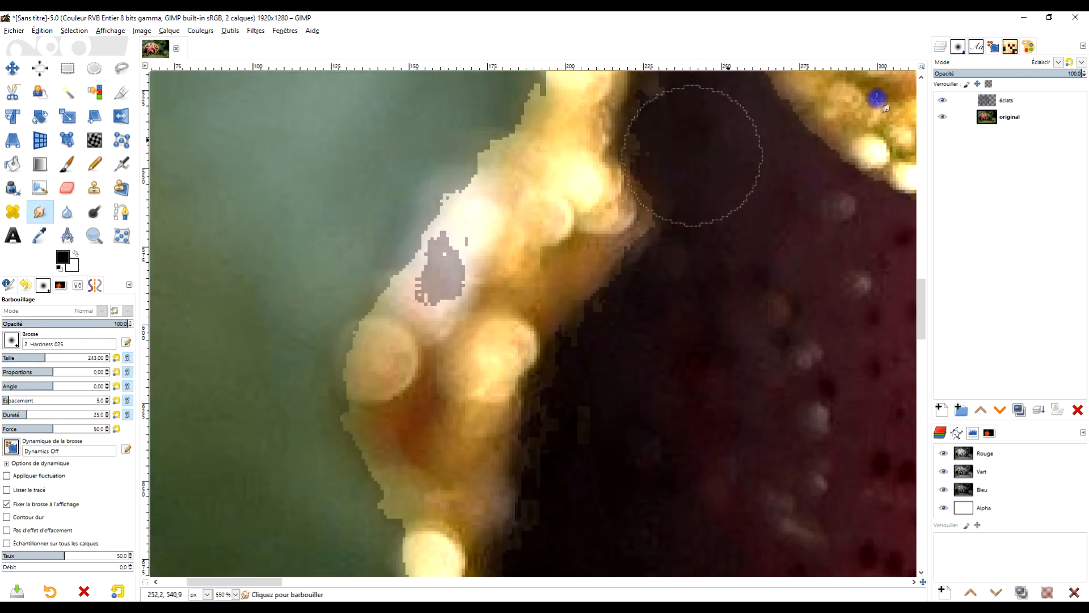
pyautogui.click(1047, 63)
pyautogui.click(1000, 80)
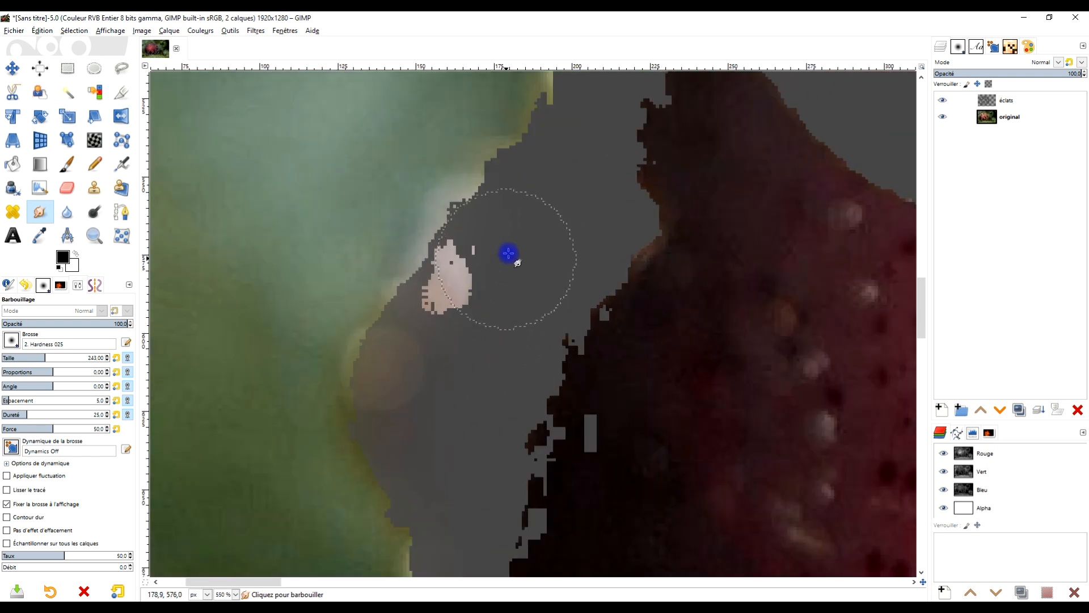
pyautogui.moveTo(489, 244)
pyautogui.mouseDown()
pyautogui.moveTo(474, 284)
pyautogui.moveTo(461, 288)
pyautogui.mouseUp()
pyautogui.moveTo(442, 330); pyautogui.dragTo(457, 296)
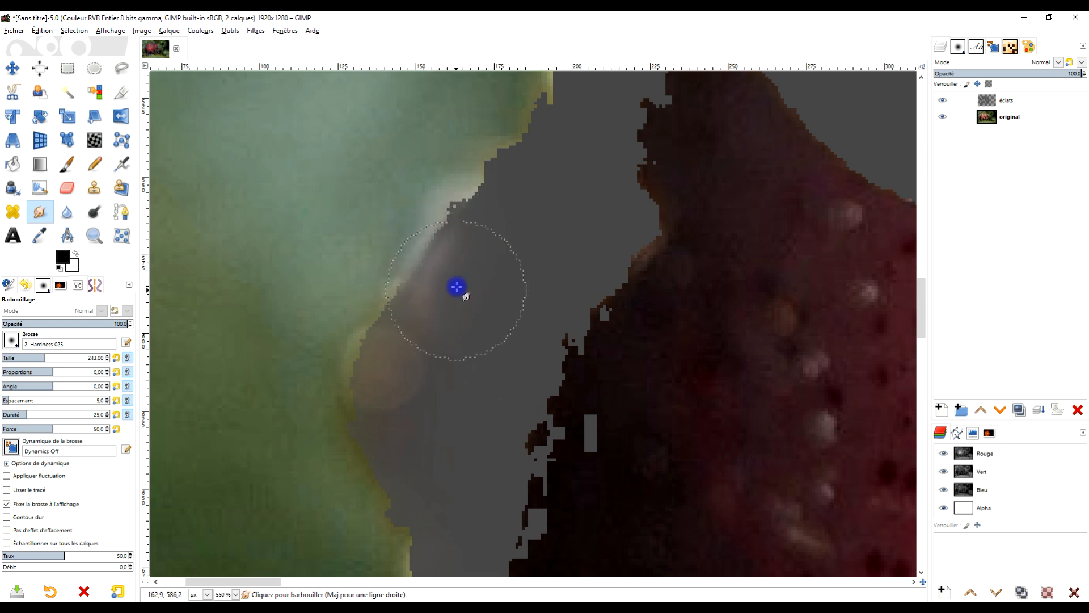
# Smudge the grey paint over the light specks in the lower curve of the upper-left band.
pyautogui.keyDown('ctrl'); pyautogui.scroll(-6, 497, 278); pyautogui.keyUp('ctrl')
pyautogui.keyDown('ctrl'); pyautogui.scroll(6, 619, 288); pyautogui.keyUp('ctrl')
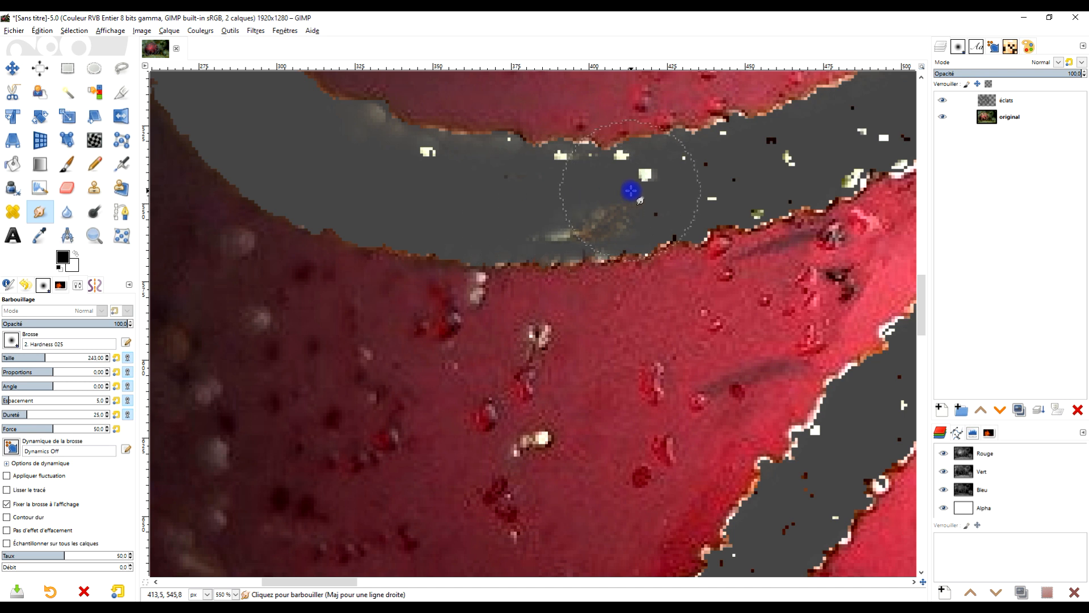
pyautogui.keyDown('ctrl'); pyautogui.scroll(-2, 603, 316); pyautogui.keyUp('ctrl')
pyautogui.keyDown('ctrl'); pyautogui.scroll(4, 689, 288); pyautogui.keyUp('ctrl')
pyautogui.moveTo(647, 284); pyautogui.dragTo(576, 321)
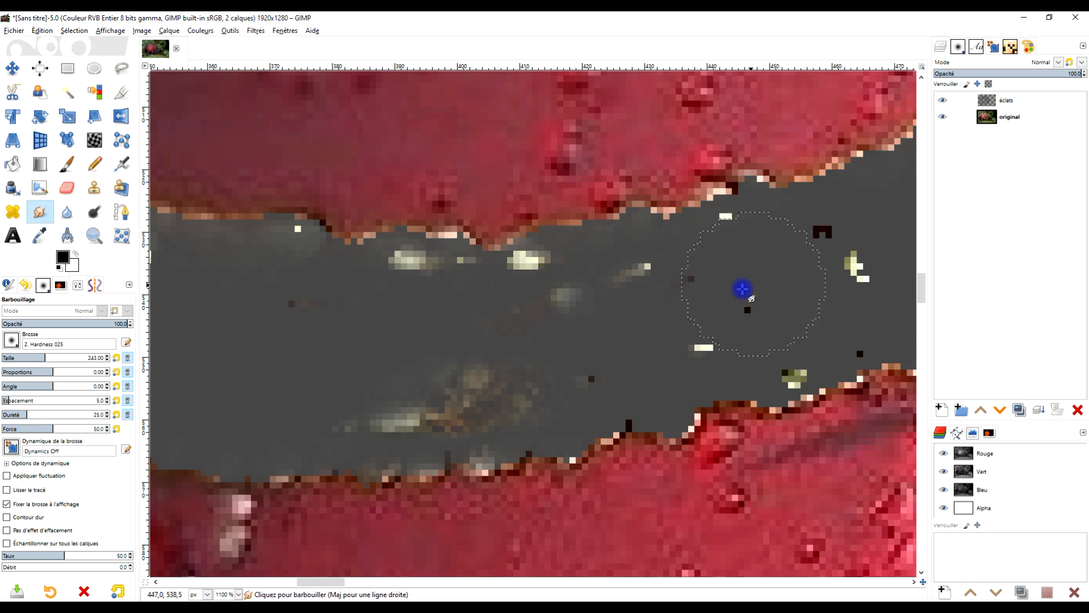
pyautogui.moveTo(742, 289); pyautogui.dragTo(756, 295)
# Set the éclats layer's blend mode back to Éclaircir.
pyautogui.keyDown('ctrl'); pyautogui.scroll(-12, 659, 328); pyautogui.keyUp('ctrl')
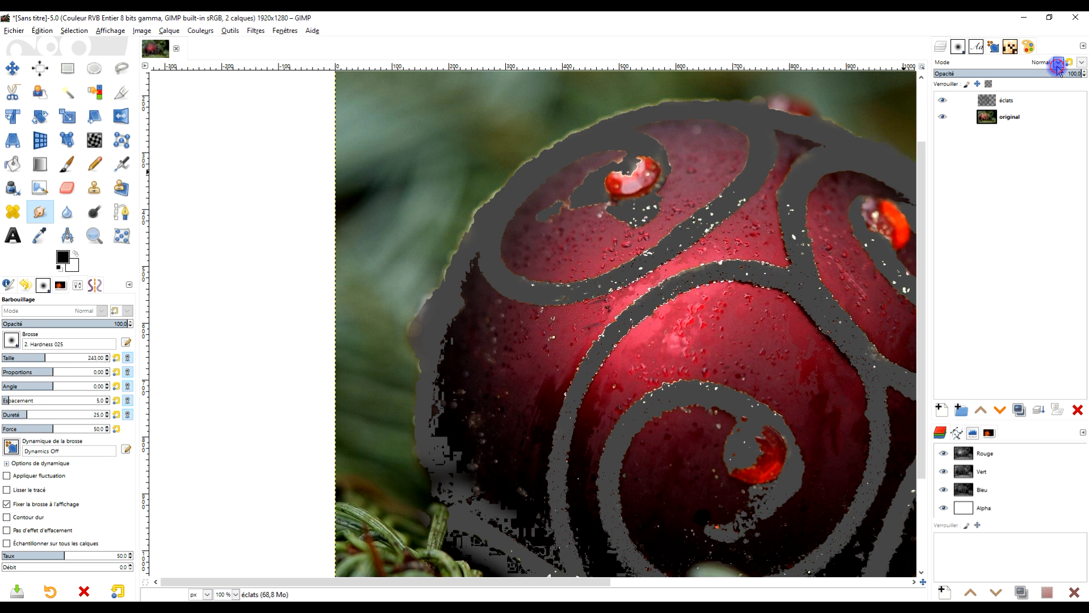
pyautogui.click(1058, 63)
pyautogui.click(953, 195)
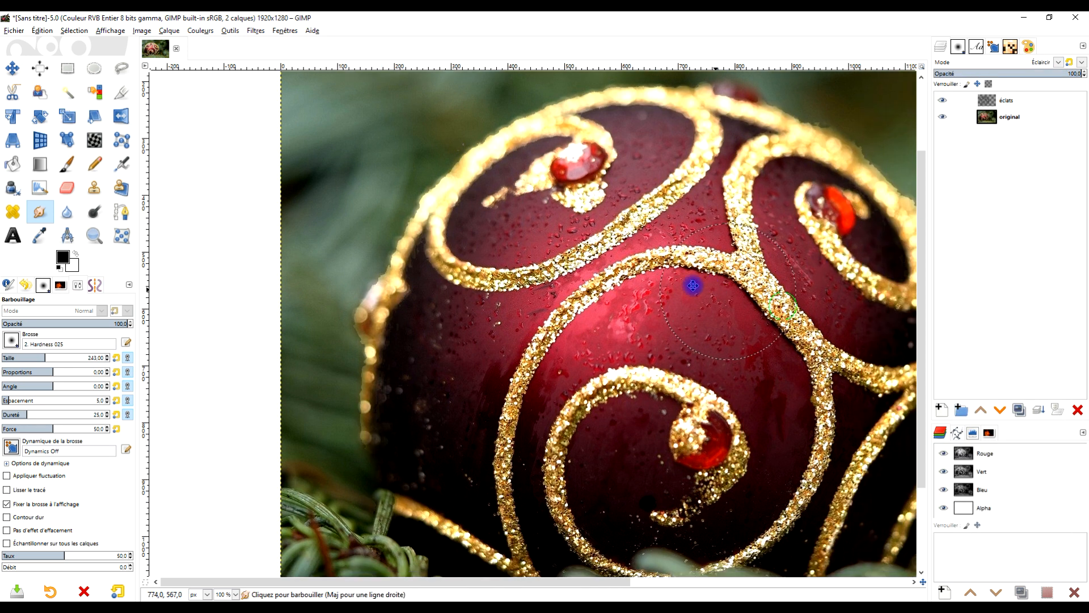
# Compare the whole image without and with the éclats layer by hiding it and showing it again.
pyautogui.keyDown('ctrl'); pyautogui.scroll(-1, 601, 253); pyautogui.keyUp('ctrl')
pyautogui.press('ctrl')
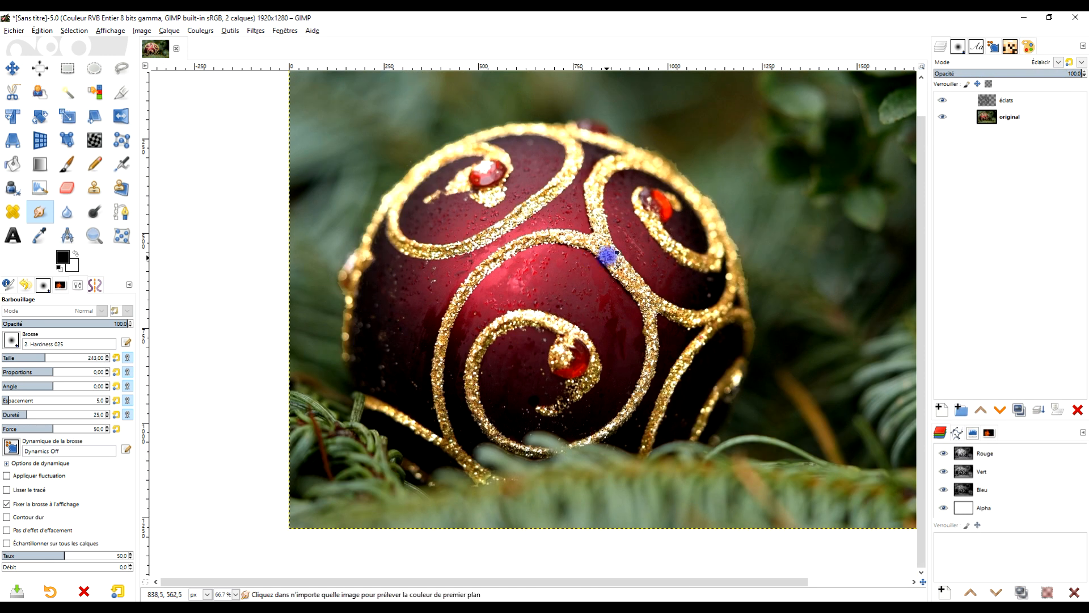
pyautogui.moveTo(687, 269)
pyautogui.mouseDown()
pyautogui.moveTo(650, 279)
pyautogui.moveTo(658, 262)
pyautogui.moveTo(569, 337)
pyautogui.moveTo(567, 310)
pyautogui.mouseUp()
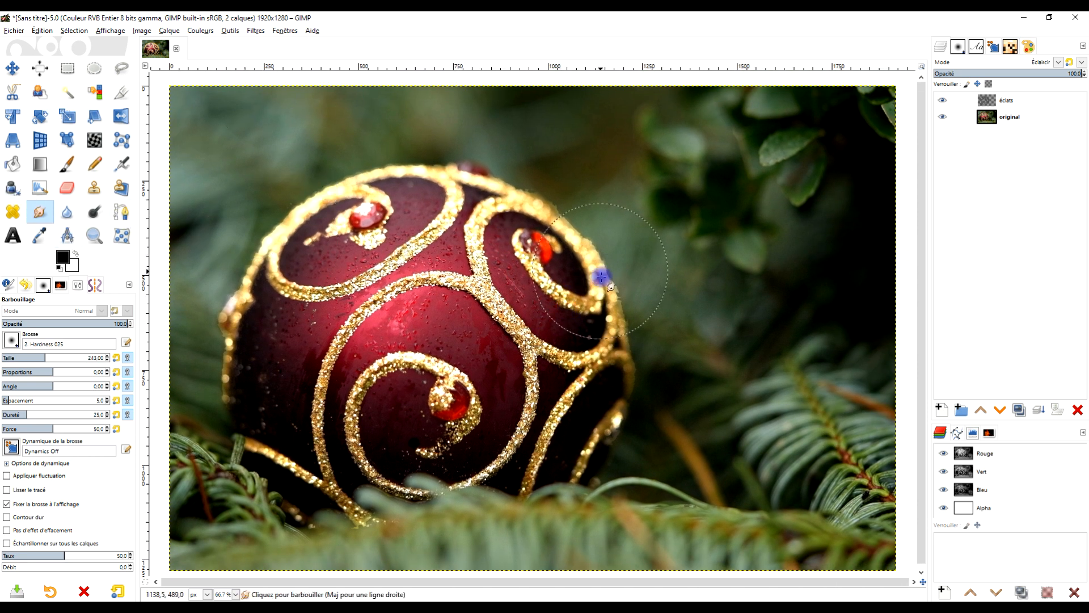
pyautogui.click(942, 100)
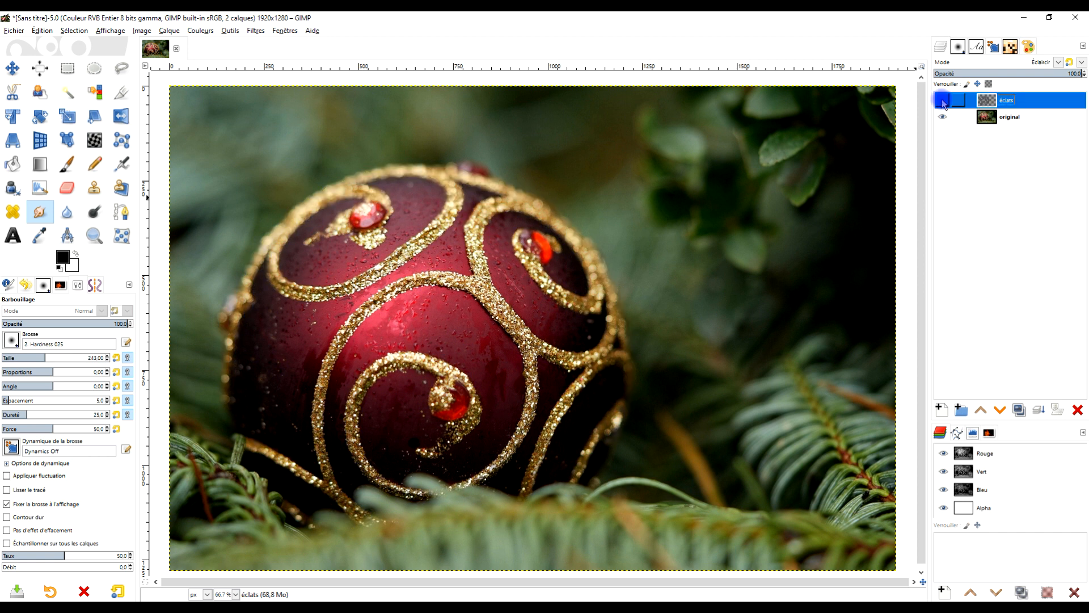
pyautogui.click(942, 102)
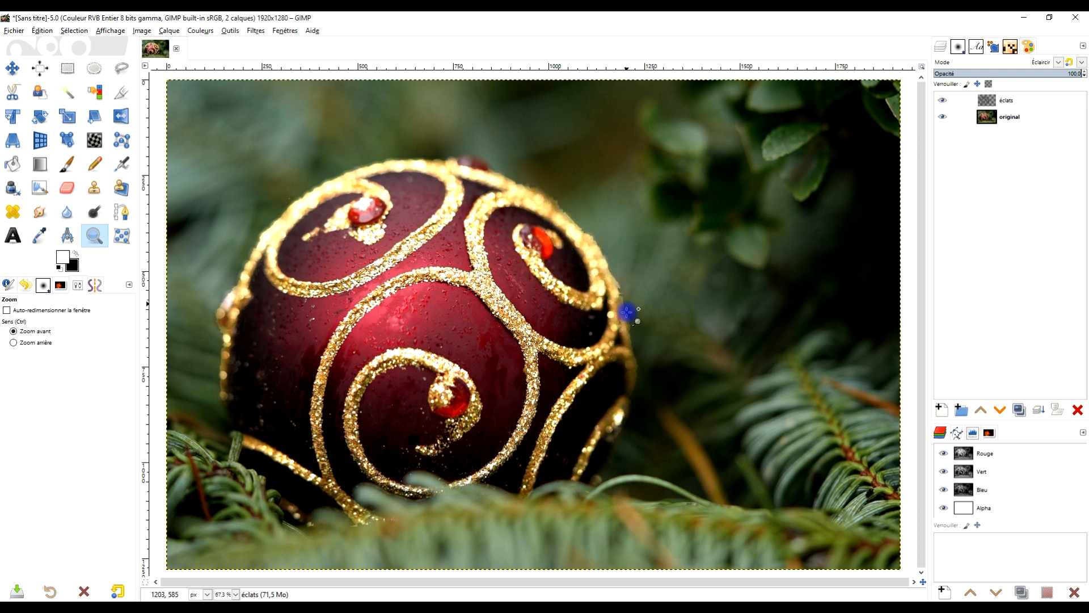
# Add a layer mask initialised to Blanc (opacité complète) to the éclats layer.
pyautogui.rightClick(990, 103)
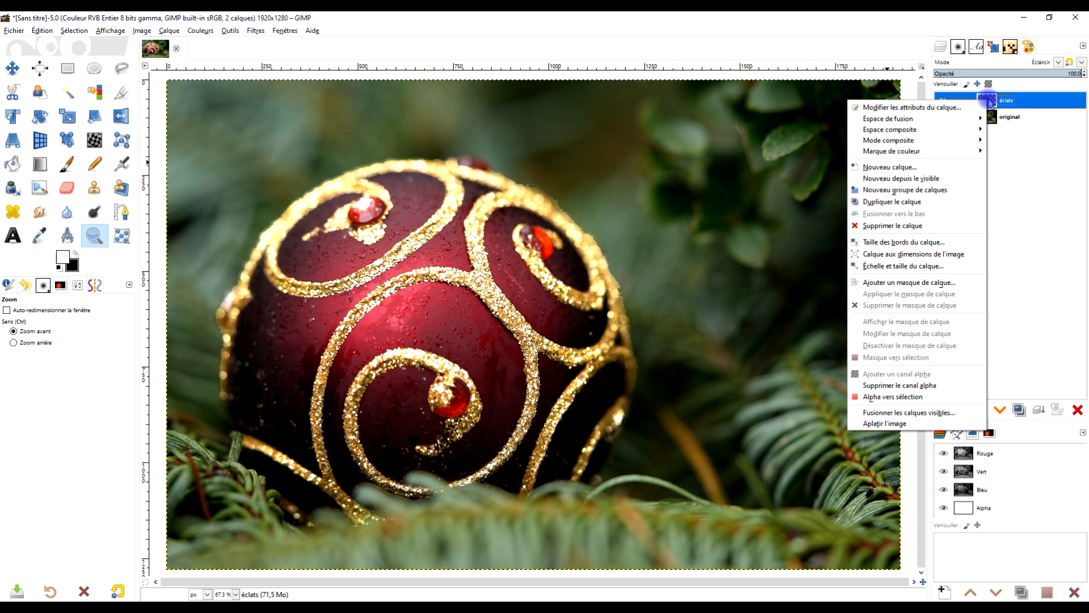
pyautogui.click(932, 289)
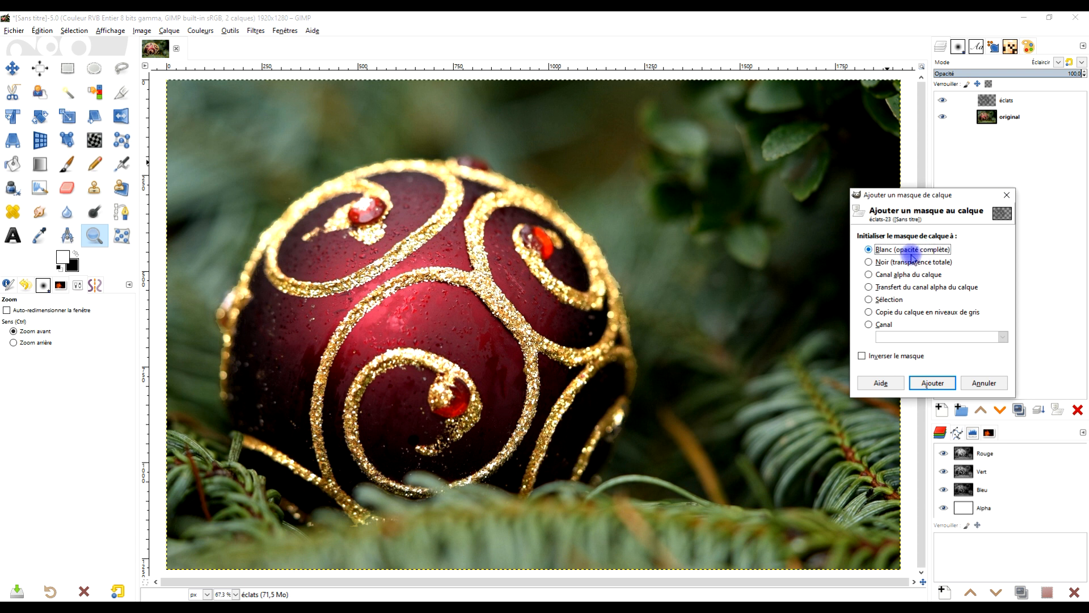
pyautogui.click(928, 383)
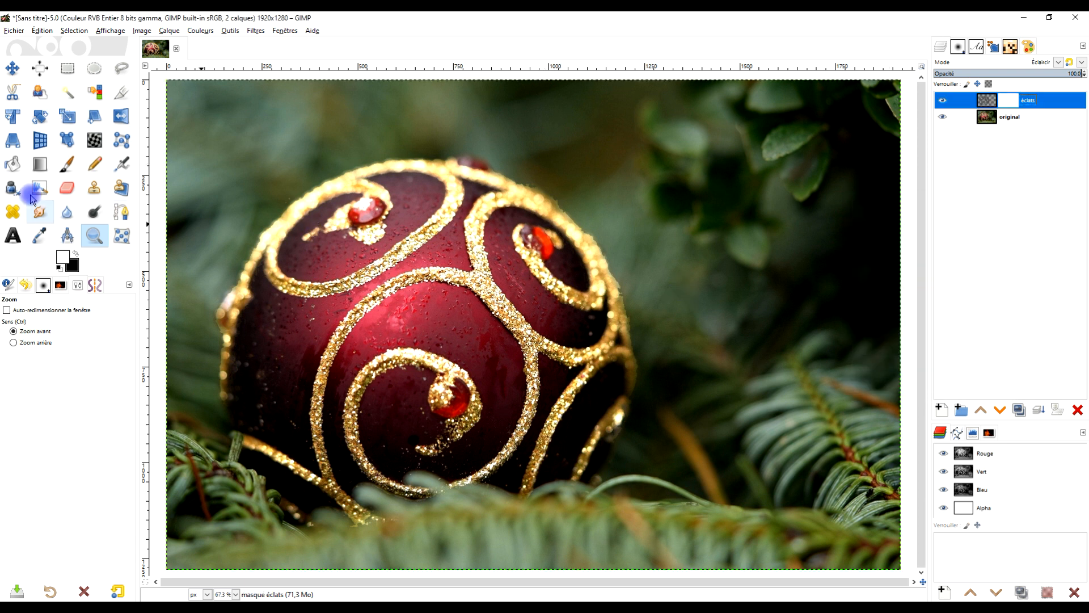
# Paint black on the éclats mask with the Paintbrush along the outer edge of the gold band on the ball's right and upper-right rim.
pyautogui.click(68, 165)
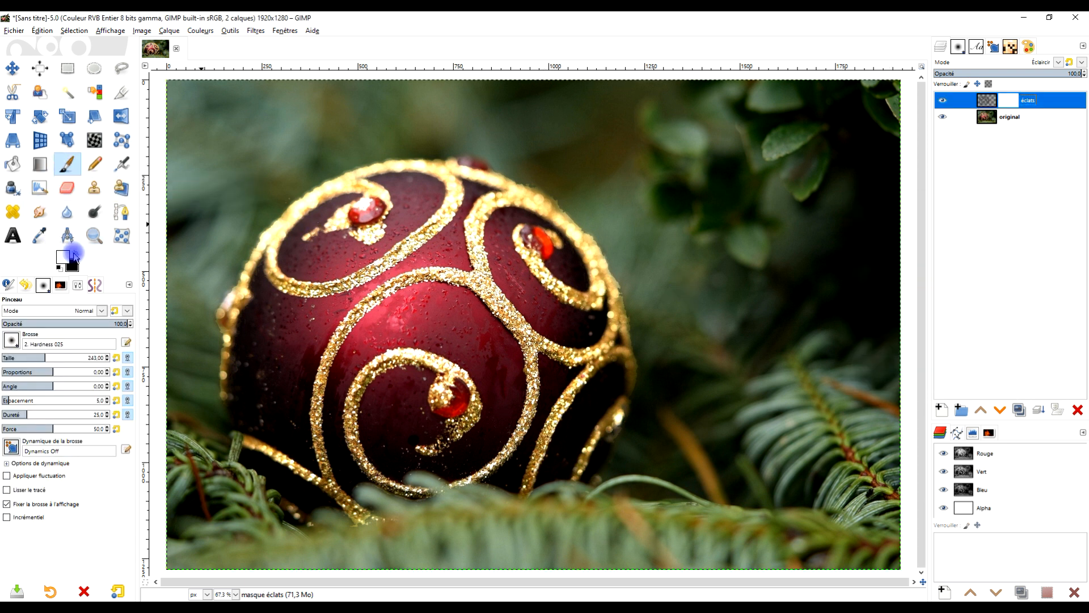
pyautogui.press('d')
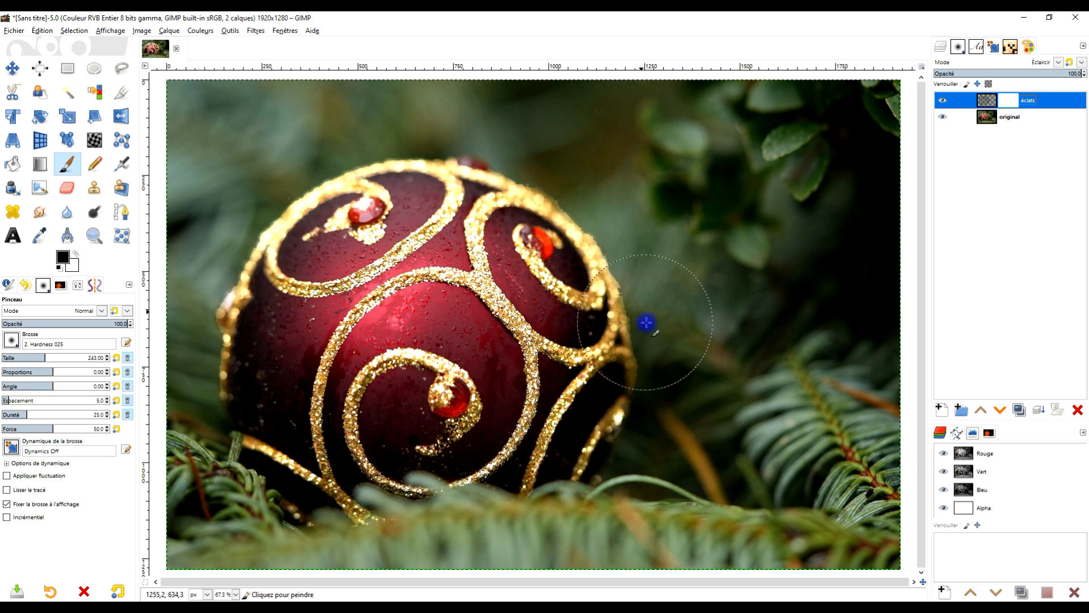
pyautogui.scroll(4, 649, 318)
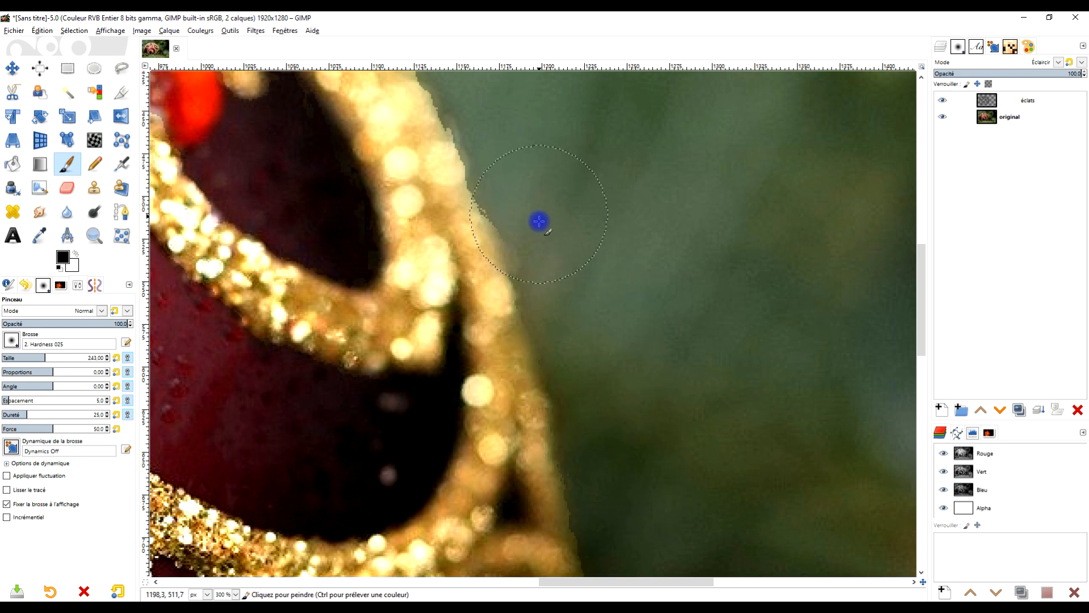
pyautogui.moveTo(549, 236)
pyautogui.mouseDown()
pyautogui.moveTo(550, 224)
pyautogui.moveTo(675, 462)
pyautogui.mouseUp()
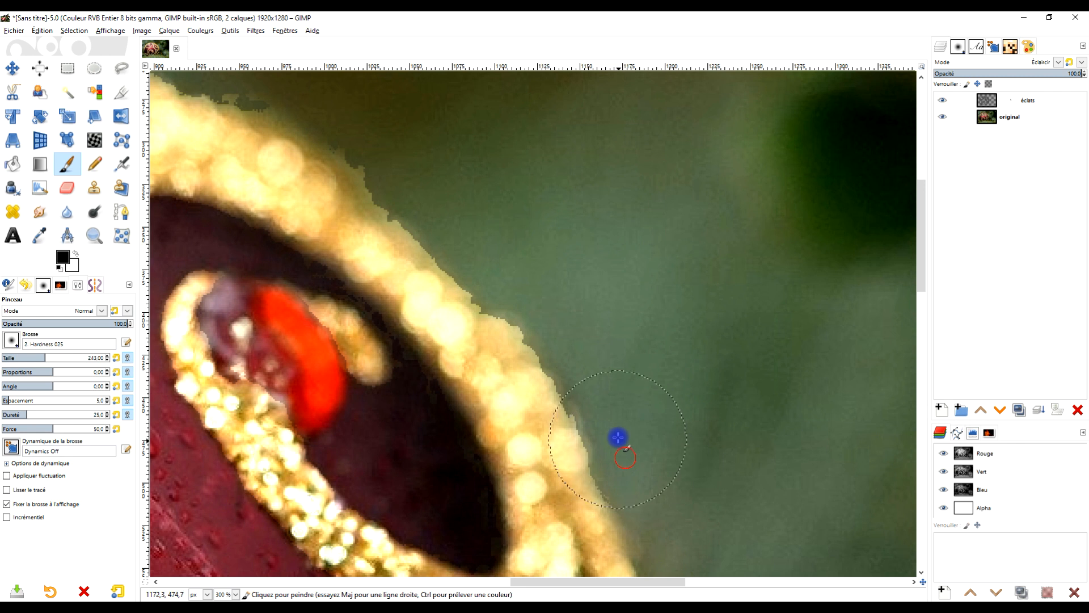
pyautogui.moveTo(544, 289)
pyautogui.mouseDown()
pyautogui.moveTo(586, 321)
pyautogui.moveTo(552, 284)
pyautogui.moveTo(547, 300)
pyautogui.moveTo(539, 295)
pyautogui.mouseUp()
pyautogui.moveTo(404, 187); pyautogui.dragTo(518, 321)
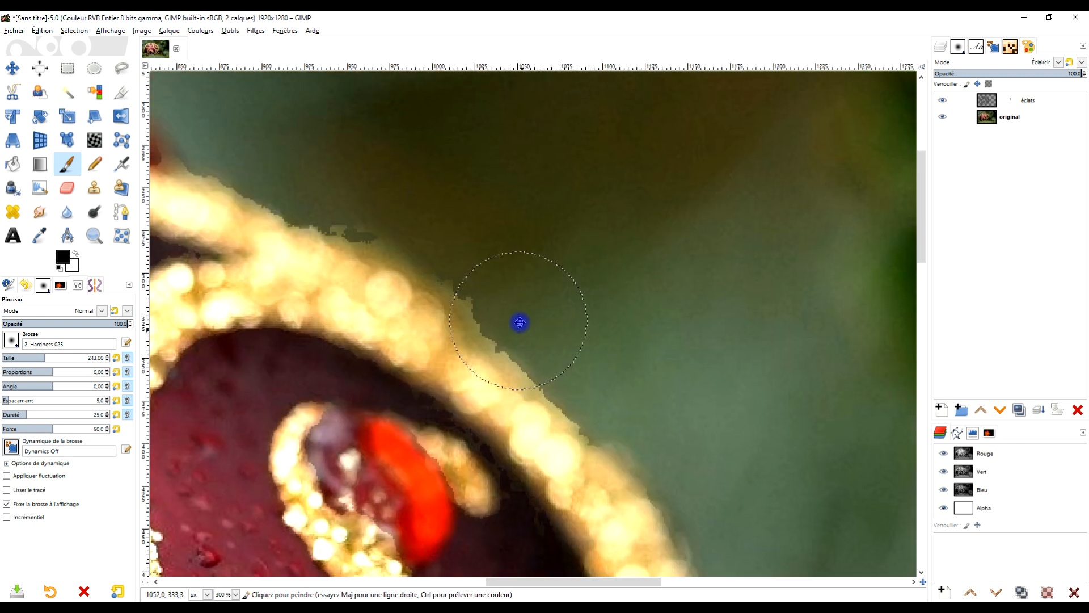
# Continue masking in black just outside the gold rim, from the ball's upper right to the blurred red gem on its top edge.
pyautogui.click(1012, 102)
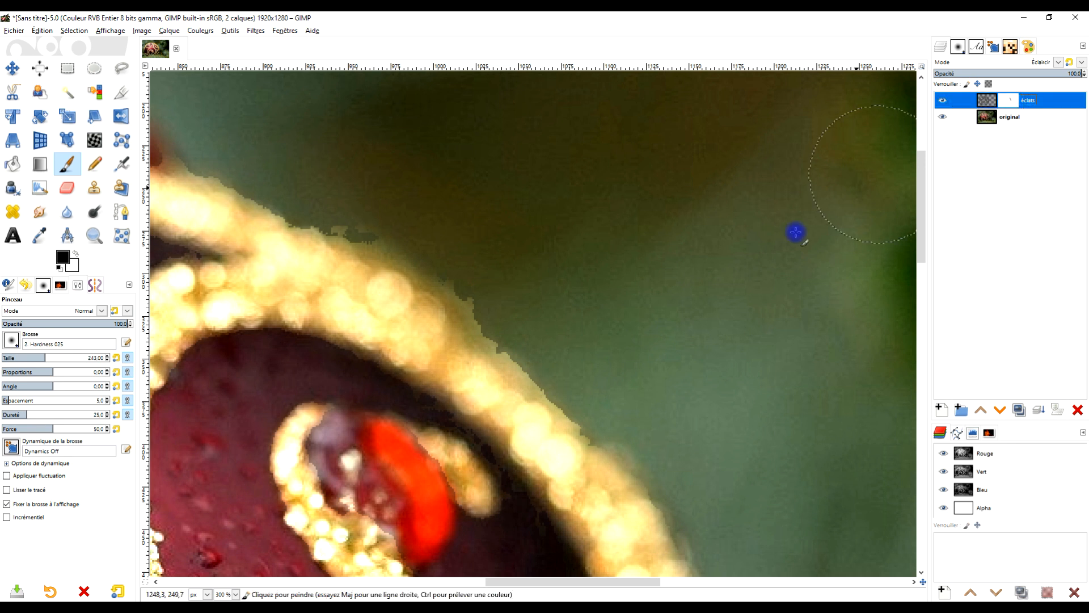
pyautogui.moveTo(593, 362); pyautogui.dragTo(544, 313)
pyautogui.moveTo(436, 231)
pyautogui.mouseDown()
pyautogui.moveTo(473, 248)
pyautogui.moveTo(283, 154)
pyautogui.moveTo(401, 233)
pyautogui.moveTo(562, 308)
pyautogui.mouseUp()
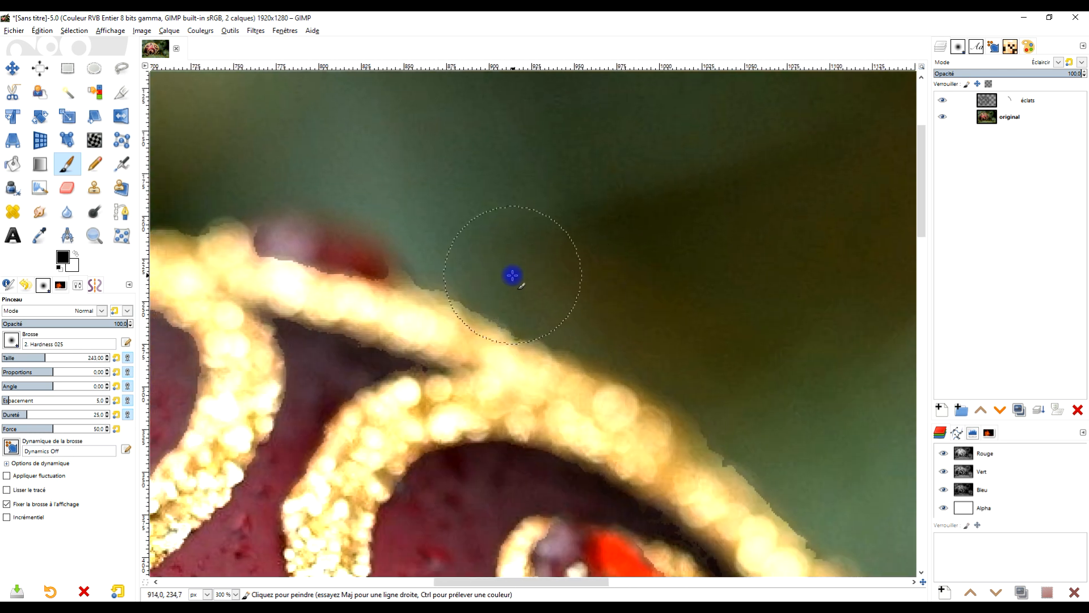
pyautogui.moveTo(383, 227)
pyautogui.mouseDown()
pyautogui.moveTo(357, 214)
pyautogui.moveTo(332, 220)
pyautogui.moveTo(378, 230)
pyautogui.moveTo(326, 217)
pyautogui.mouseUp()
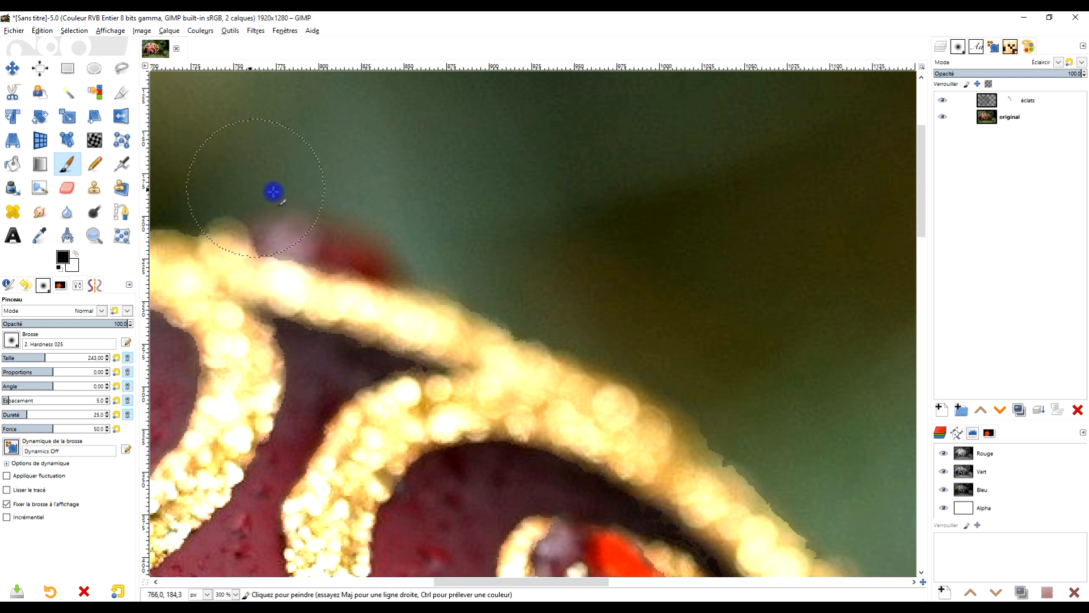
# Touch up the mask in black where jagged glow remains outside the upper-right rim, beside the orange-red gem.
pyautogui.keyDown('ctrl'); pyautogui.scroll(-4, 591, 294); pyautogui.keyUp('ctrl')
pyautogui.keyDown('ctrl'); pyautogui.scroll(4, 654, 344); pyautogui.keyUp('ctrl')
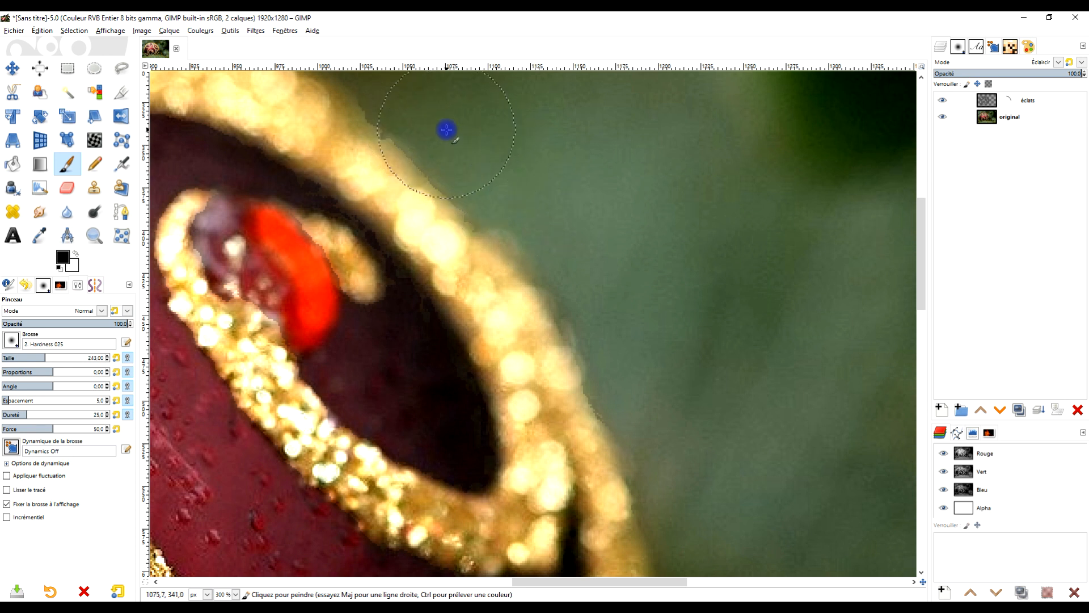
pyautogui.moveTo(471, 162); pyautogui.dragTo(425, 128)
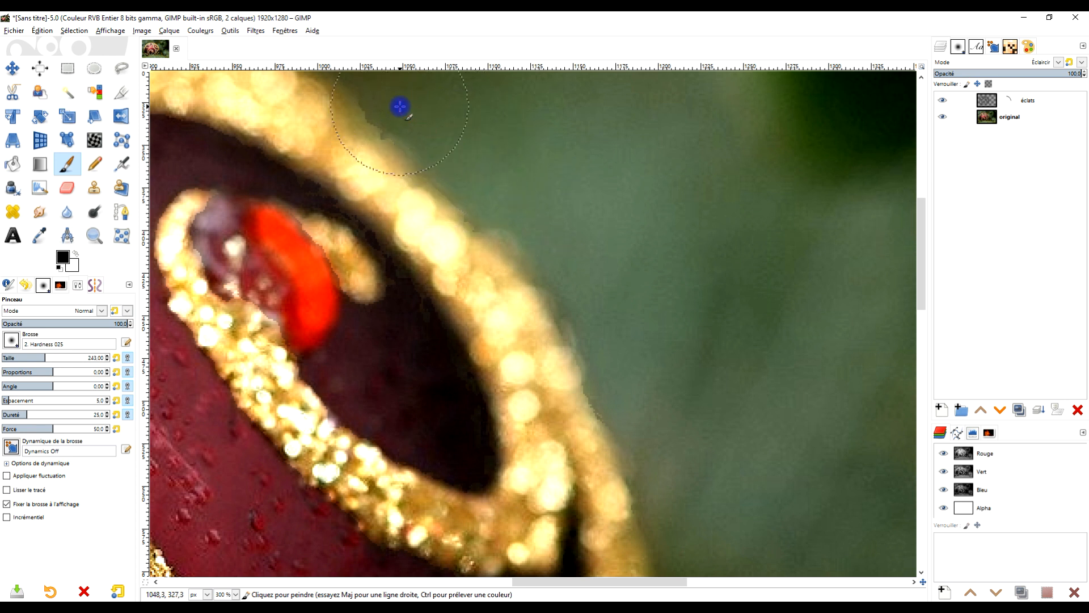
pyautogui.keyDown('ctrl'); pyautogui.scroll(-3, 400, 106); pyautogui.keyUp('ctrl')
pyautogui.keyDown('ctrl'); pyautogui.scroll(5, 452, 291); pyautogui.keyUp('ctrl')
pyautogui.moveTo(468, 330); pyautogui.dragTo(400, 236)
pyautogui.moveTo(466, 304); pyautogui.dragTo(630, 466)
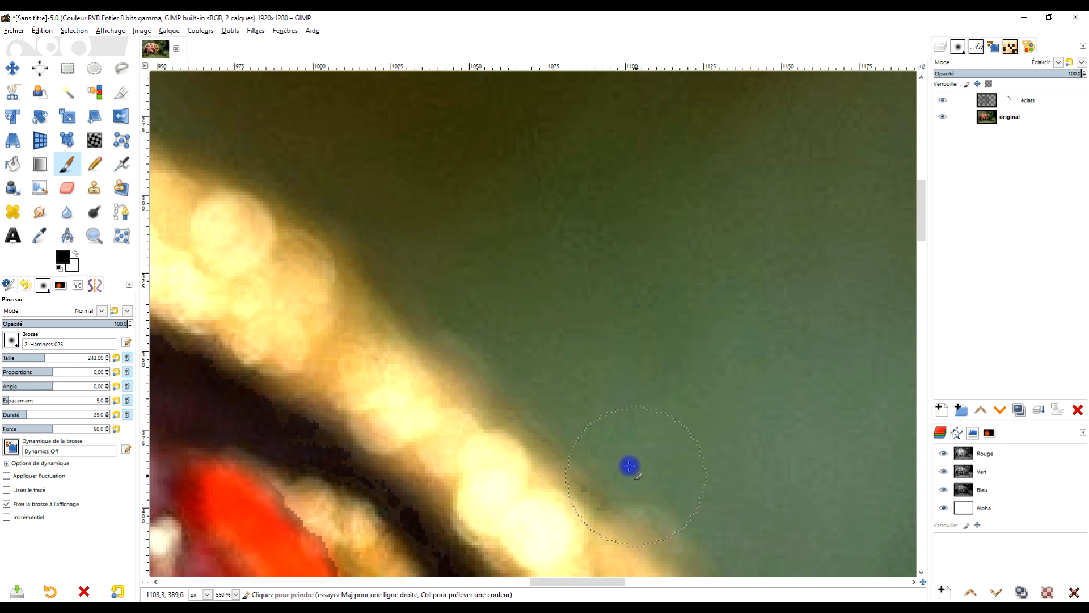
# Mask the remaining halo in black on the background beside the ball's right rim, level with the lower end of the gem's spiral.
pyautogui.keyDown('ctrl'); pyautogui.scroll(-5, 698, 479); pyautogui.keyUp('ctrl')
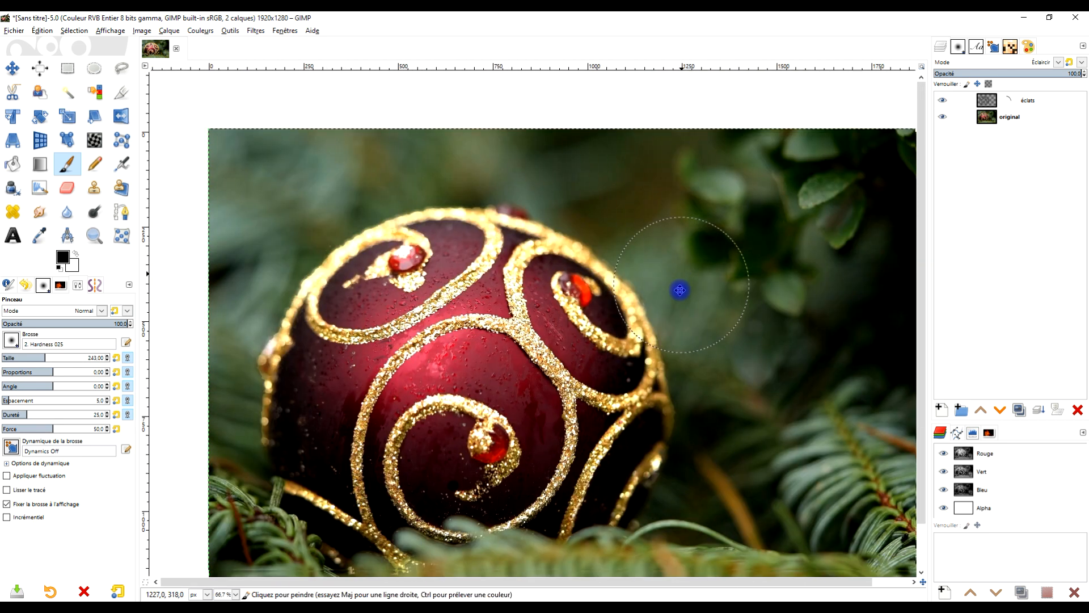
pyautogui.keyDown('ctrl'); pyautogui.scroll(2, 681, 289); pyautogui.keyUp('ctrl')
pyautogui.keyDown('ctrl'); pyautogui.scroll(1, 671, 333); pyautogui.keyUp('ctrl')
pyautogui.moveTo(632, 270); pyautogui.dragTo(636, 294)
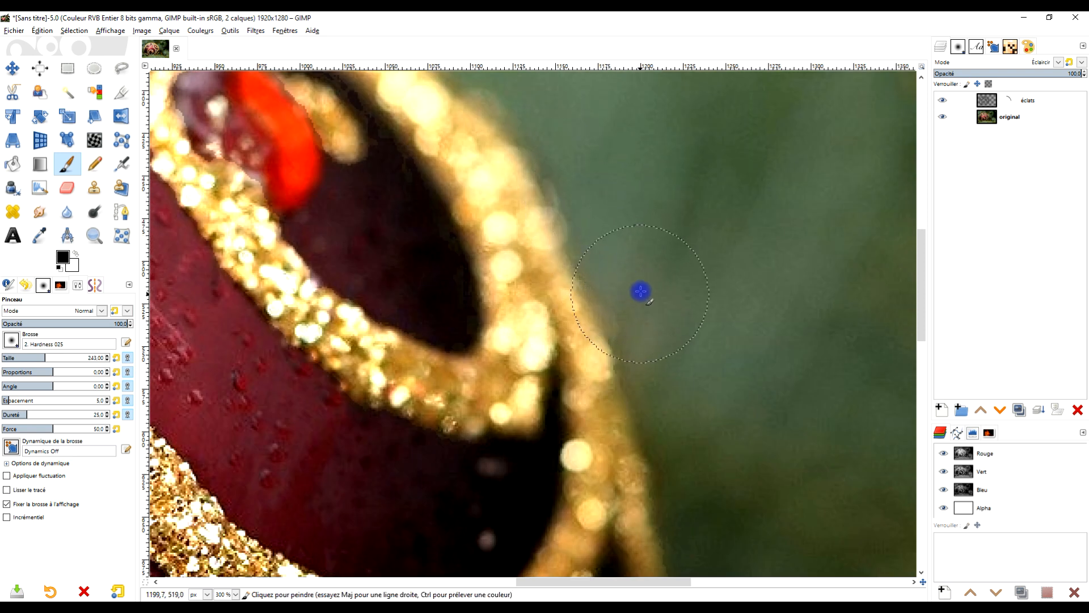
pyautogui.scroll(3, 640, 291)
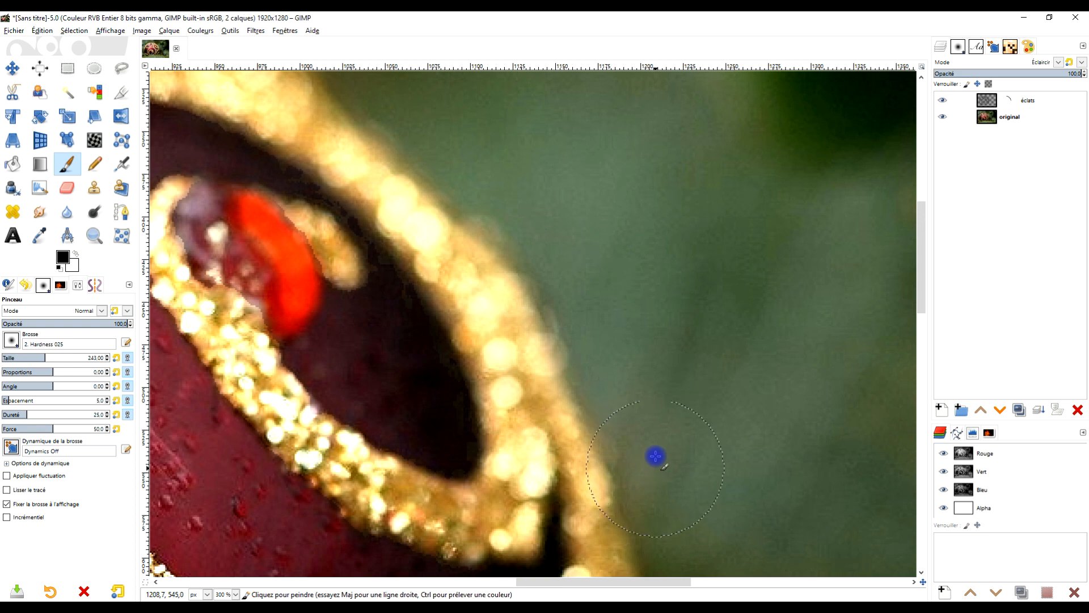
pyautogui.keyDown('ctrl'); pyautogui.scroll(-5, 659, 442); pyautogui.keyUp('ctrl')
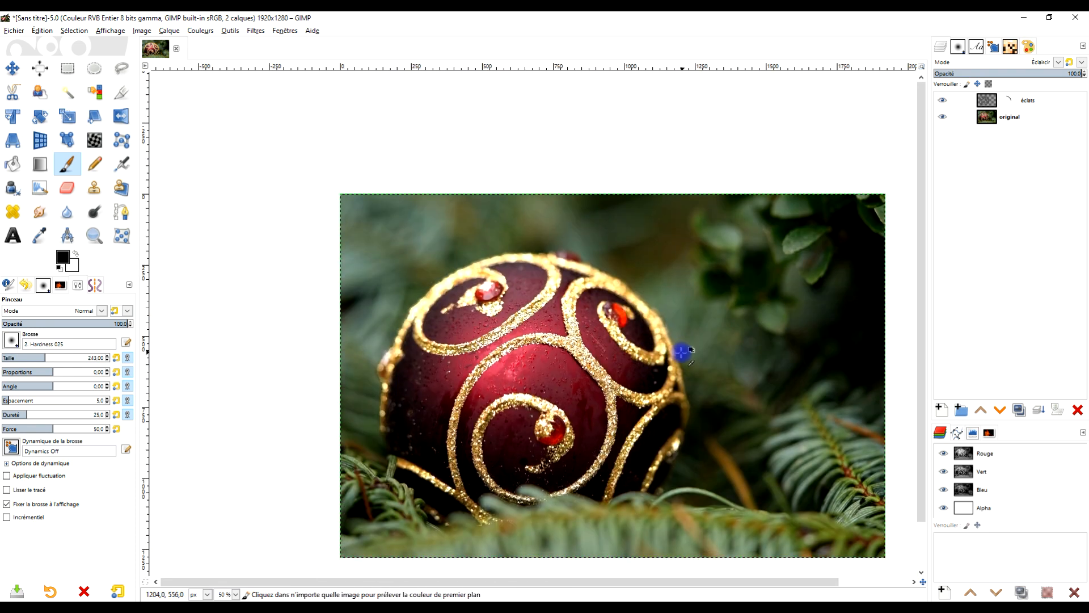
# Mask the background in black along the ball's lower-right edge, down past the short gold band, and select the éclats layer.
pyautogui.keyDown('ctrl'); pyautogui.scroll(6, 669, 359); pyautogui.keyUp('ctrl')
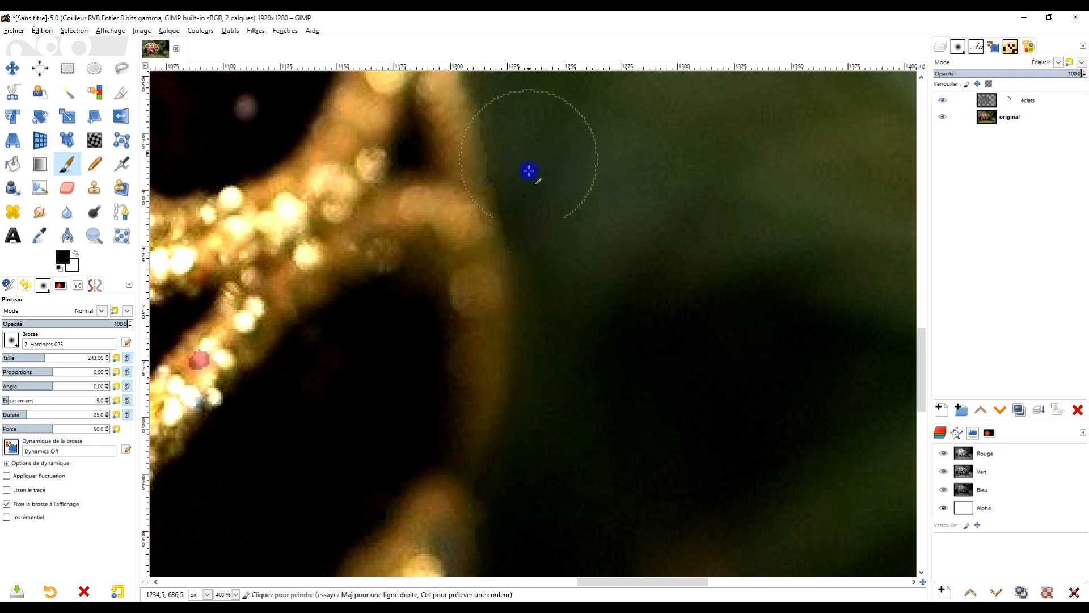
pyautogui.scroll(-4, 685, 395)
pyautogui.moveTo(616, 427)
pyautogui.mouseDown()
pyautogui.moveTo(601, 242)
pyautogui.moveTo(591, 249)
pyautogui.mouseUp()
pyautogui.scroll(3, 595, 280)
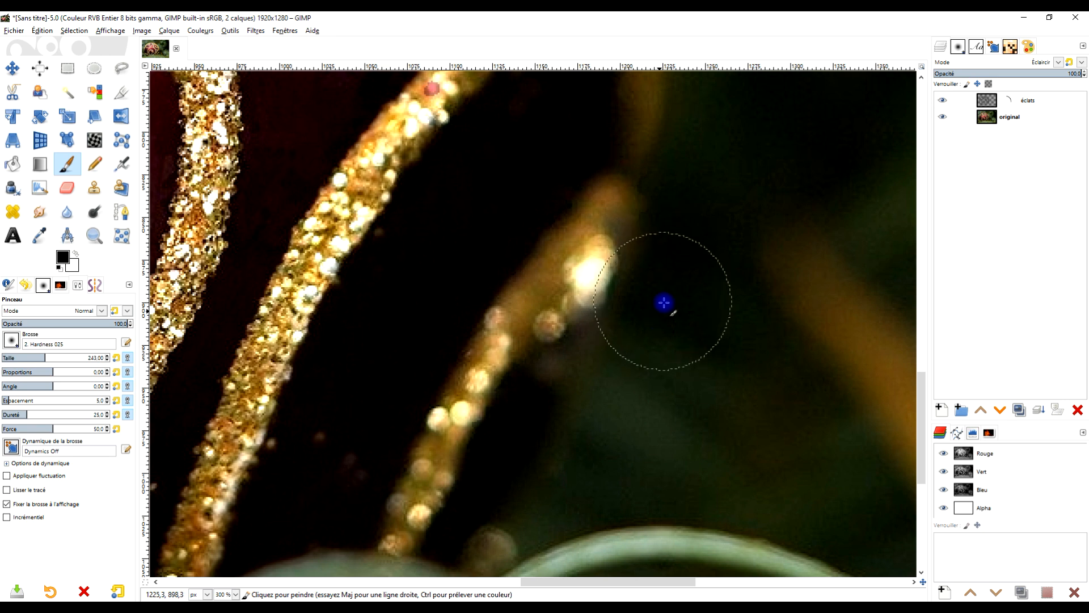
pyautogui.scroll(-6, 672, 329)
pyautogui.scroll(2, 684, 306)
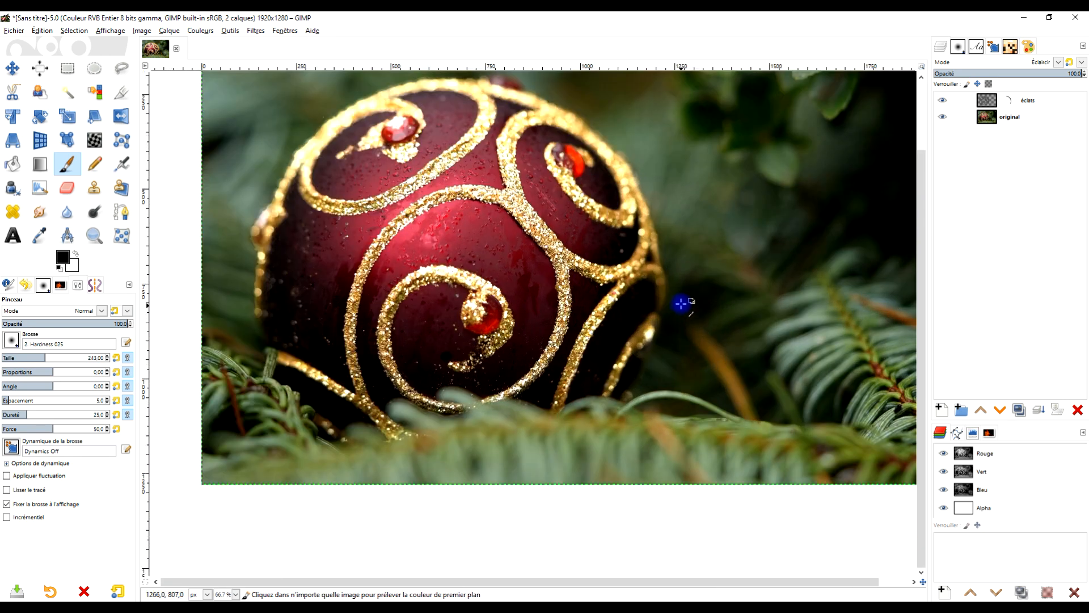
pyautogui.moveTo(668, 408); pyautogui.dragTo(698, 381)
pyautogui.click(1028, 100)
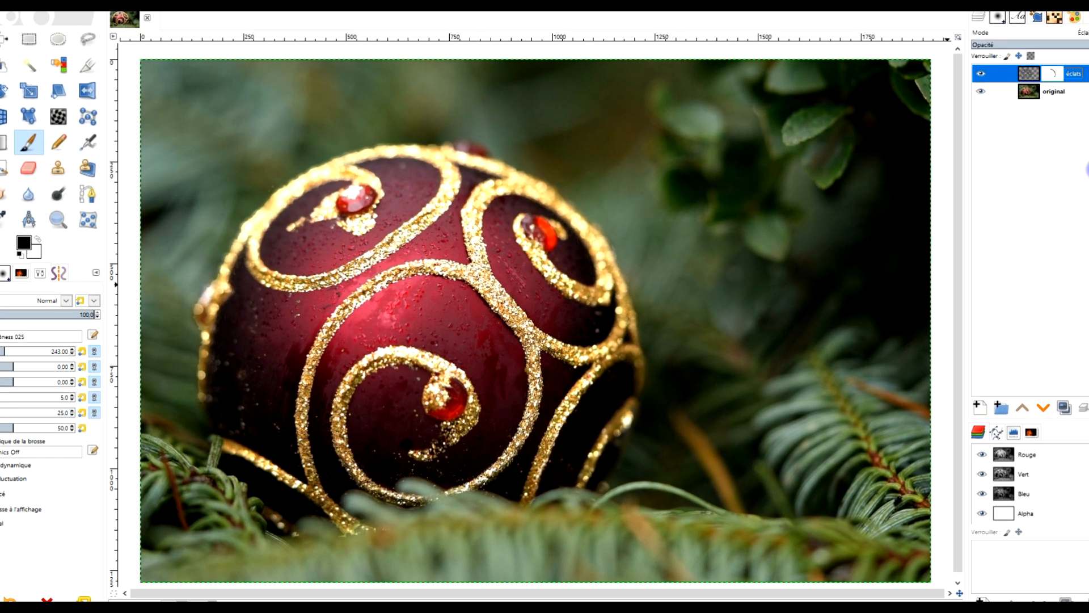